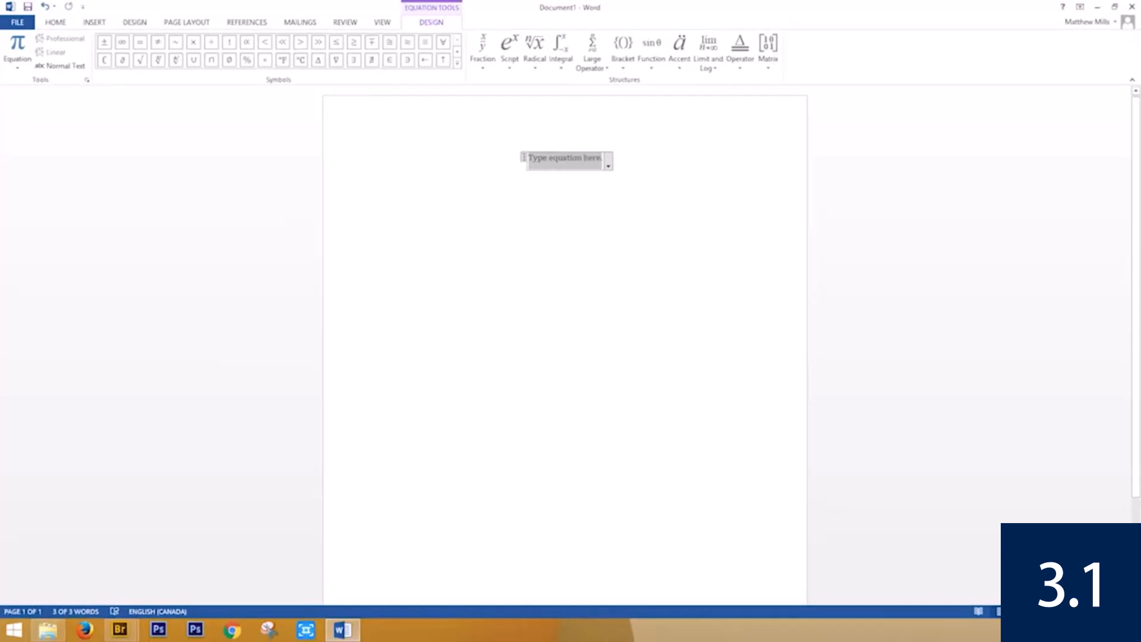
# Enter the equation y = a + b in the placeholder, and enter it again in a new equation on the blank page
pyautogui.write('y')
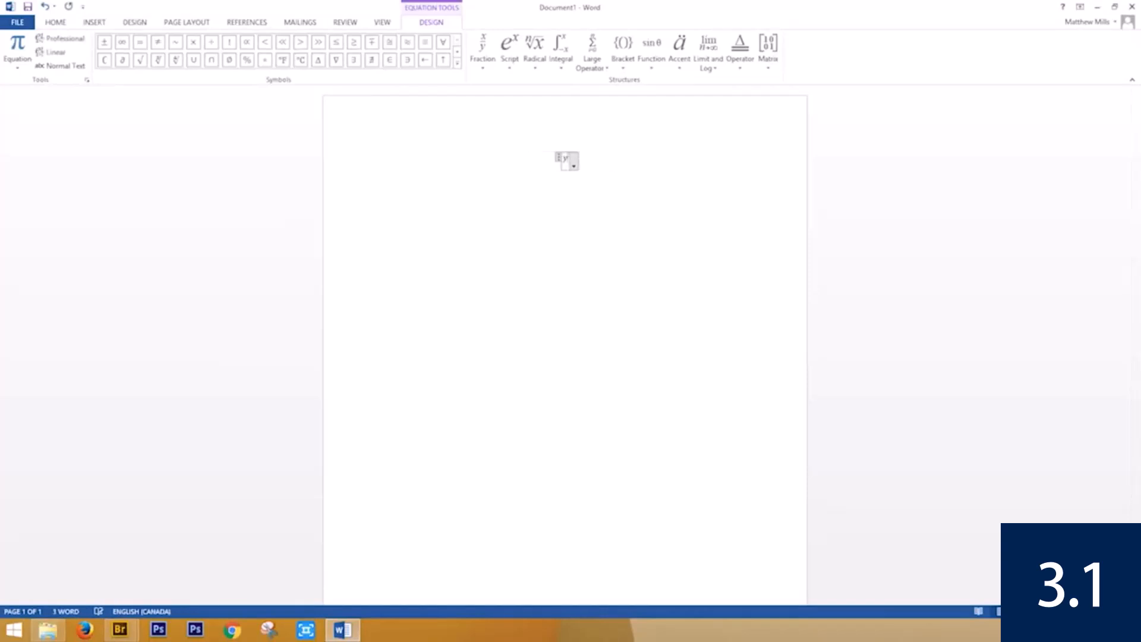
pyautogui.write(' = a + b')
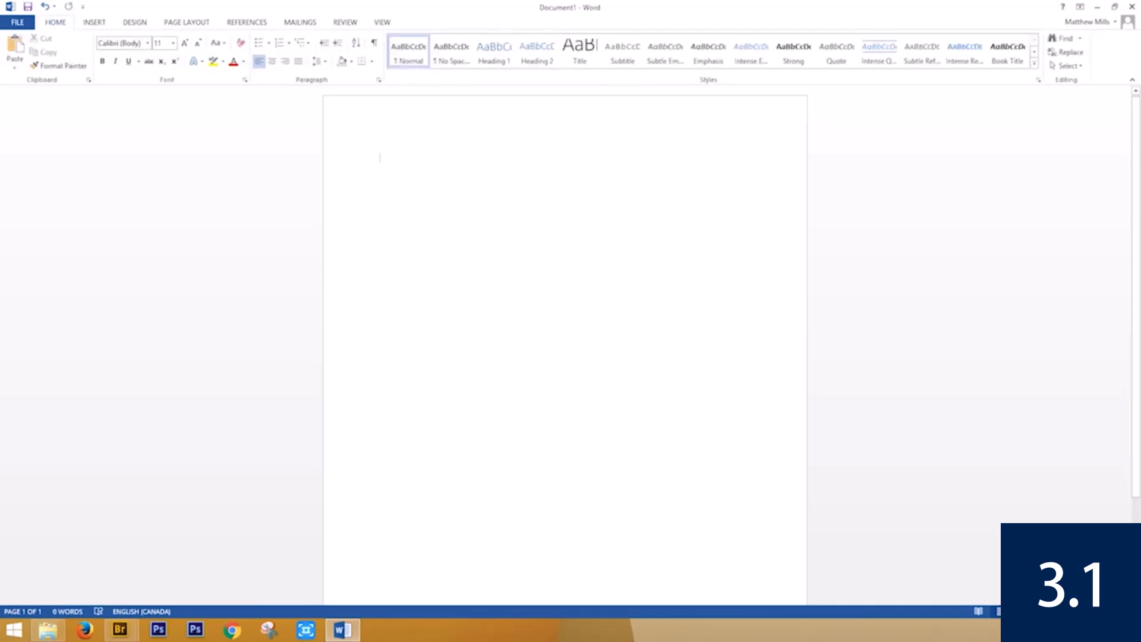
pyautogui.hotkey('alt', '=')
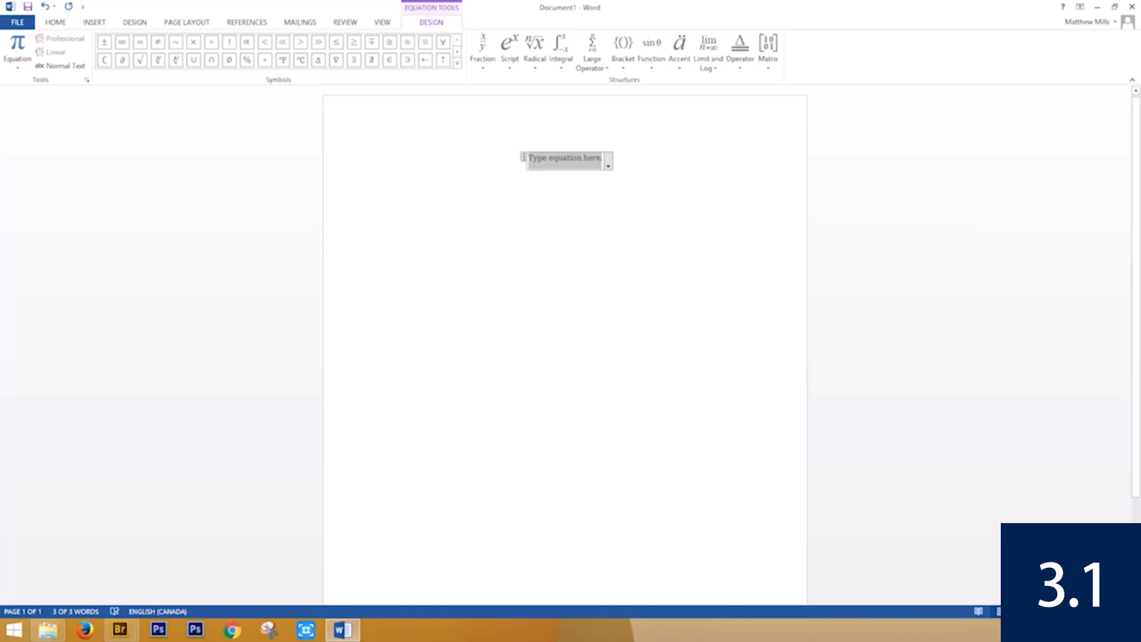
pyautogui.write('y')
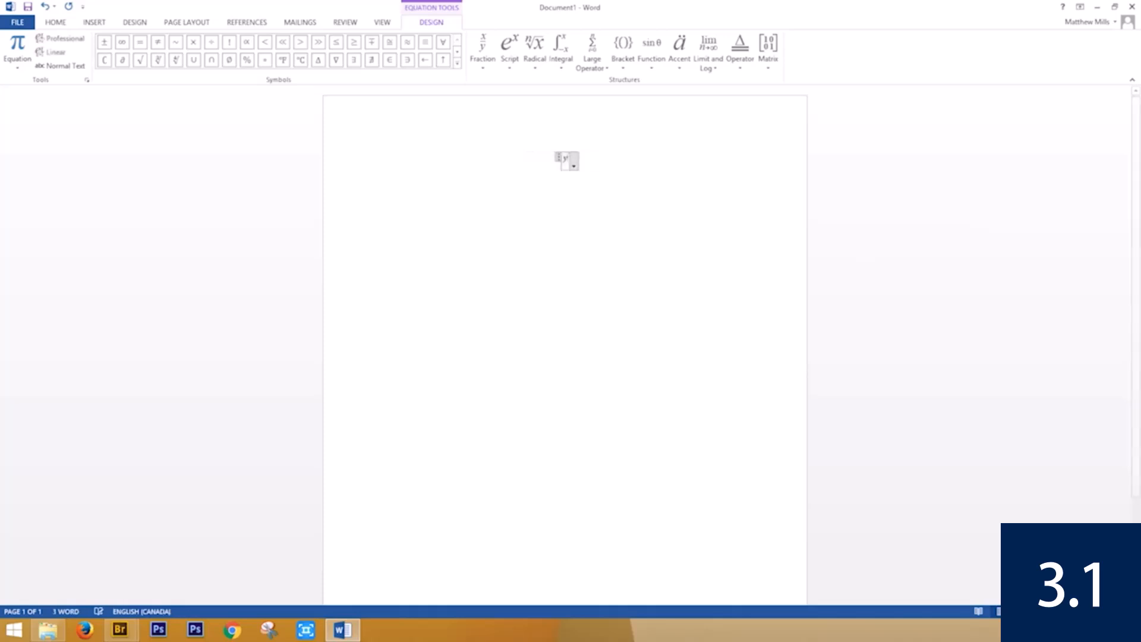
pyautogui.write(' = a + b')
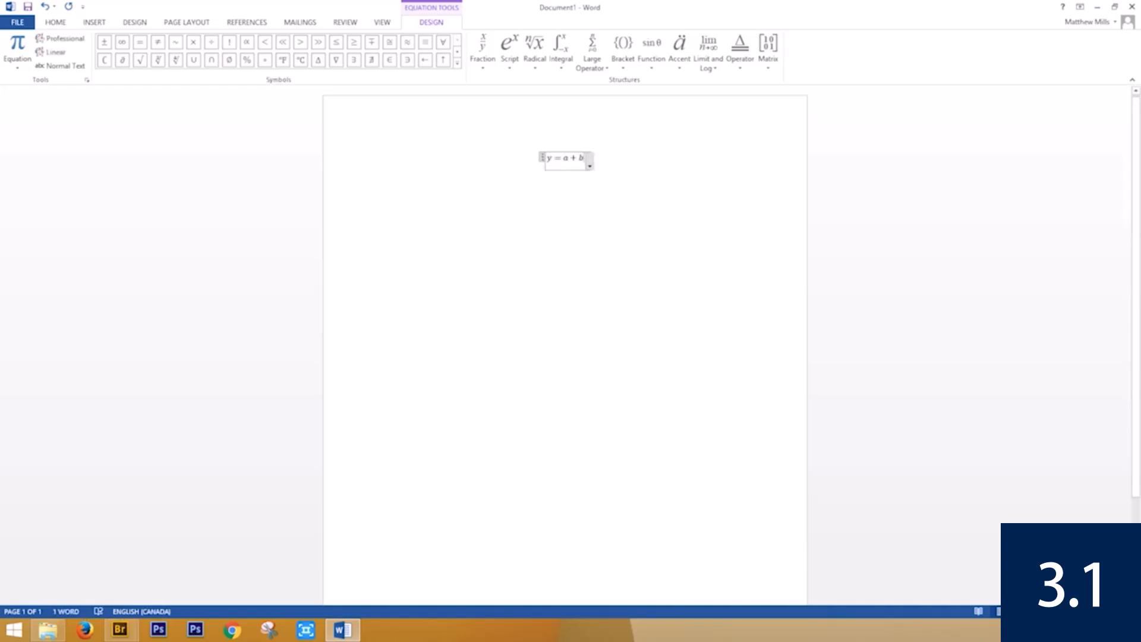
# Replace the y = a + b equation with a new equation containing a with the subscript 7
pyautogui.hotkey('ctrl', 'a')
pyautogui.press('Delete')
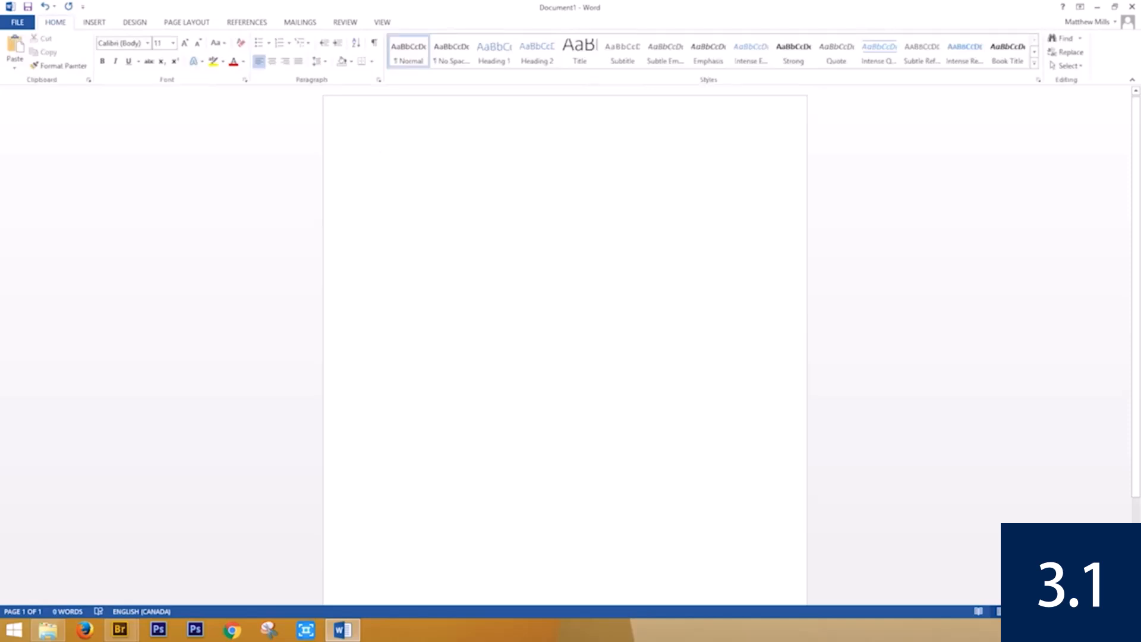
pyautogui.hotkey('alt', '=')
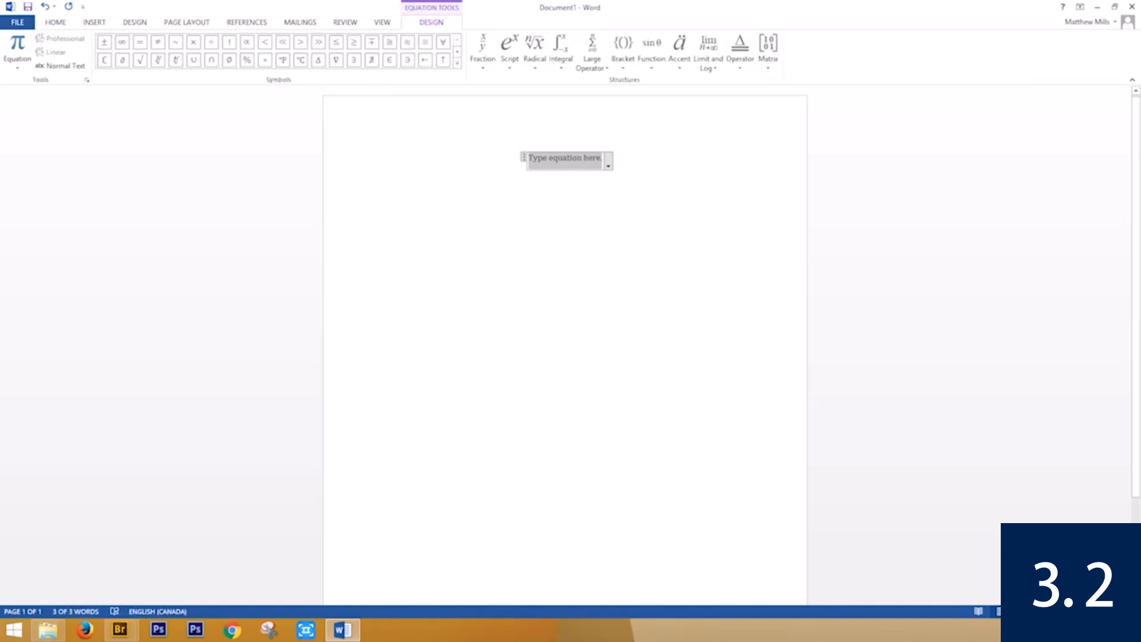
pyautogui.write('a')
pyautogui.write('_')
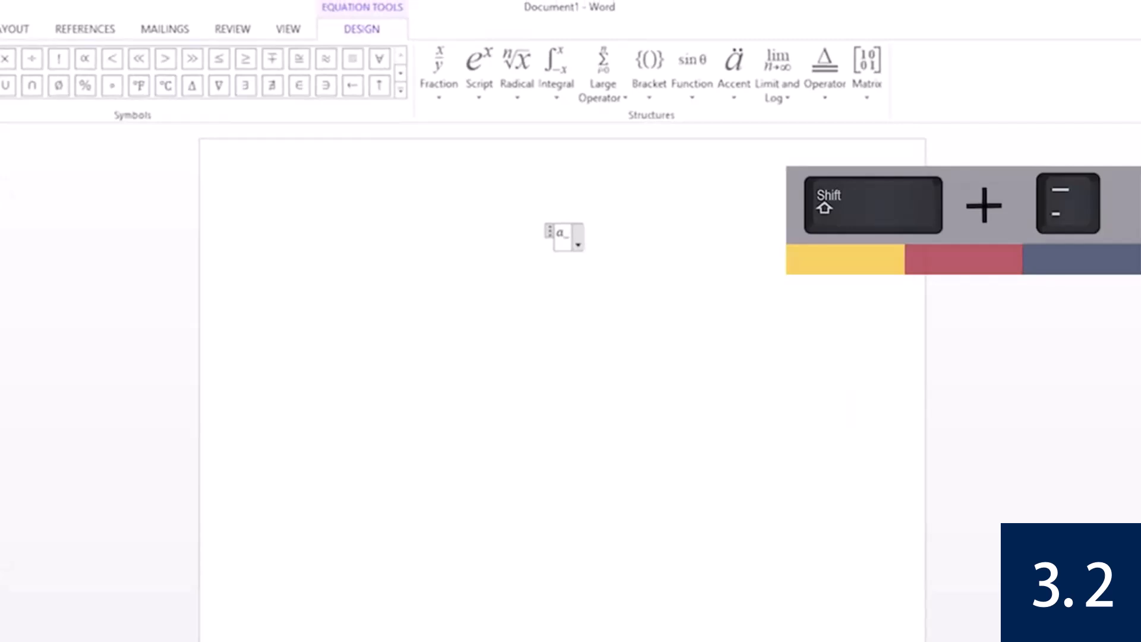
pyautogui.write('7')
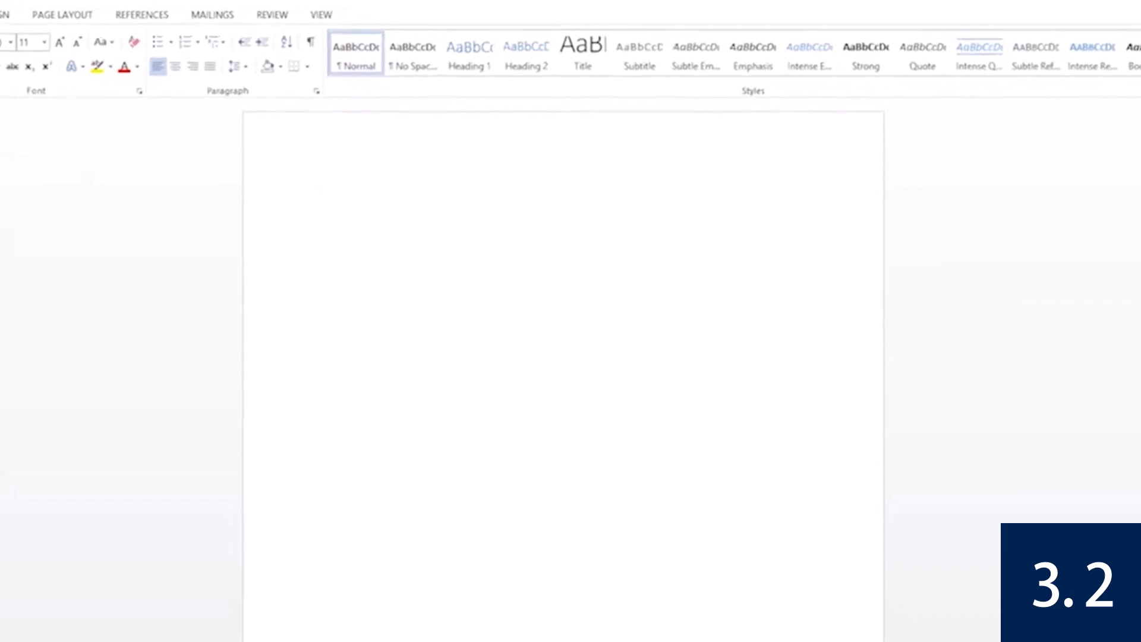
# Insert a new equation containing a with the grouped subscript 5 + 6, converted to subscript format
pyautogui.hotkey('alt', '=')
pyautogui.write('a')
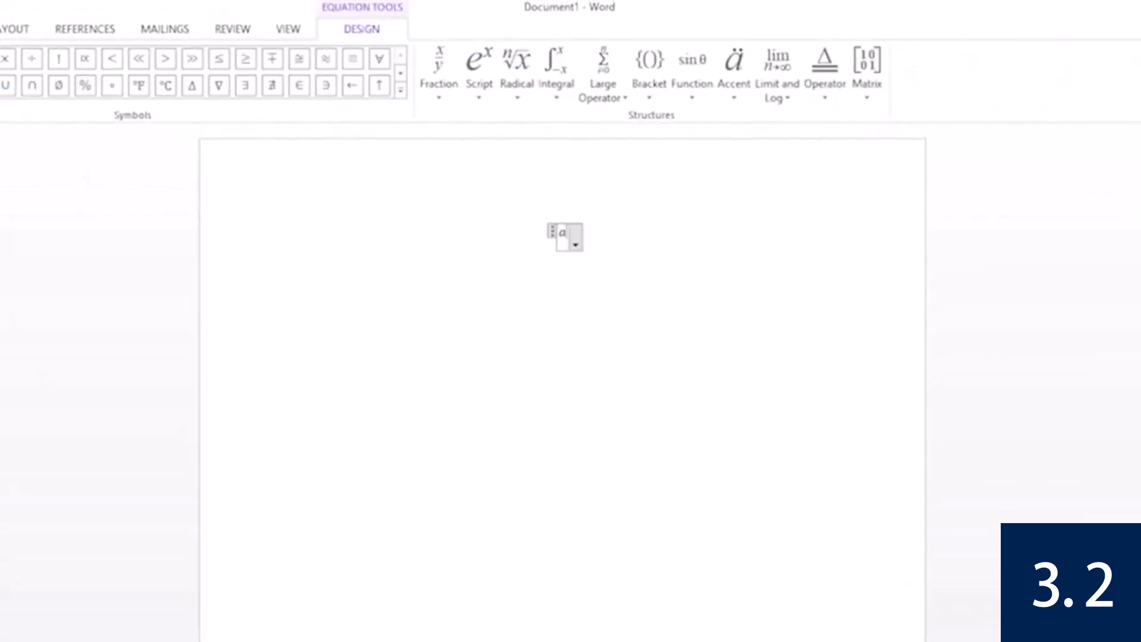
pyautogui.write('_(')
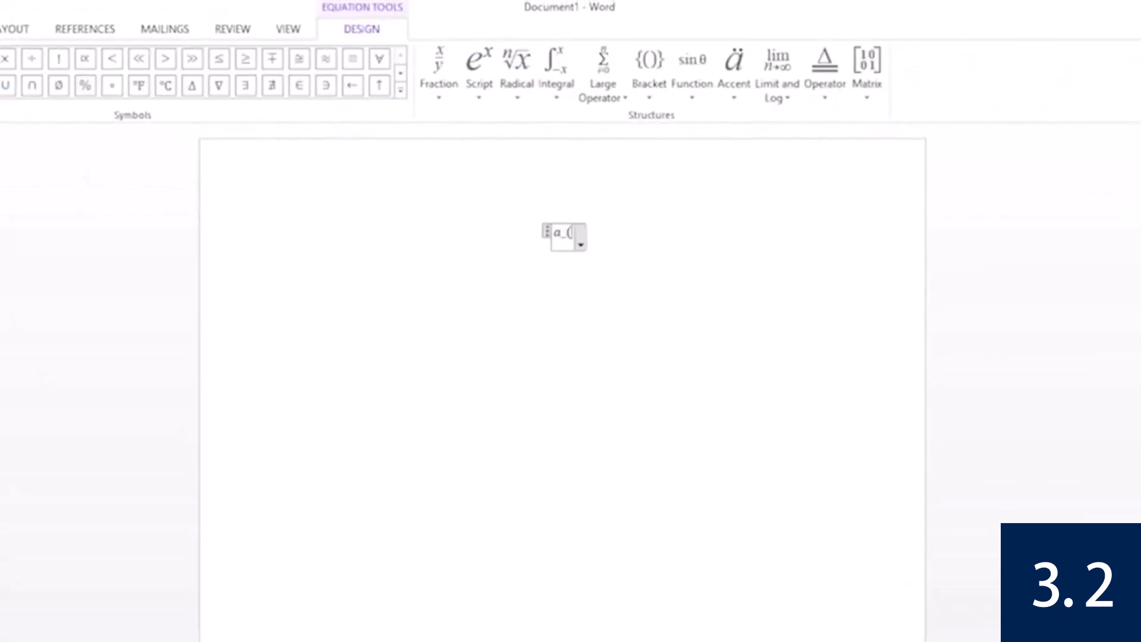
pyautogui.write('5 + 6)')
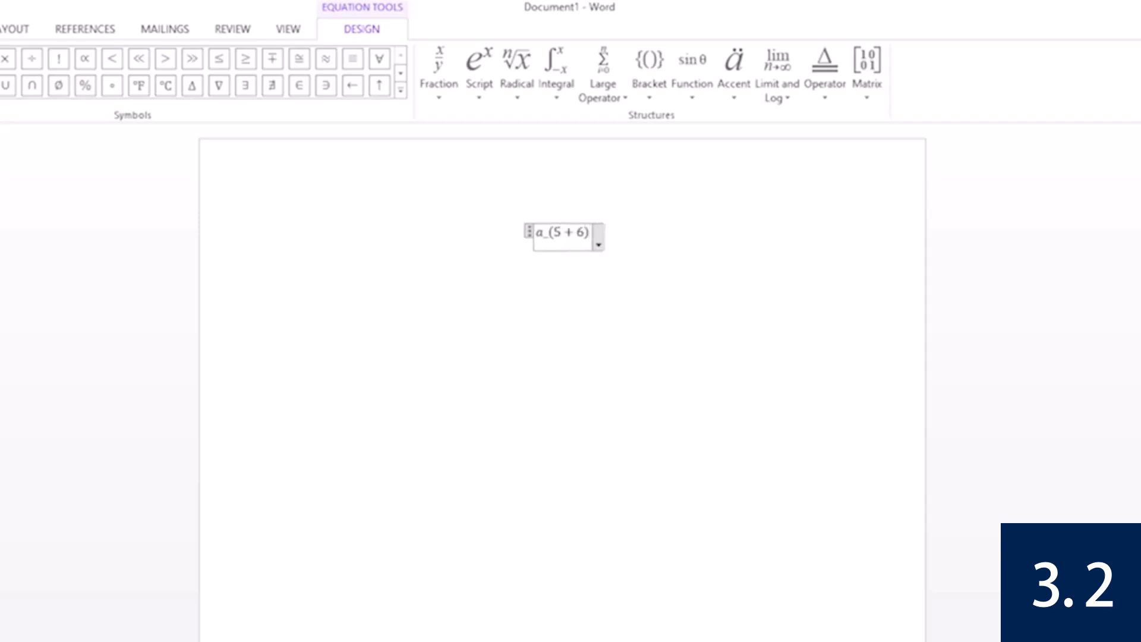
pyautogui.press('space')
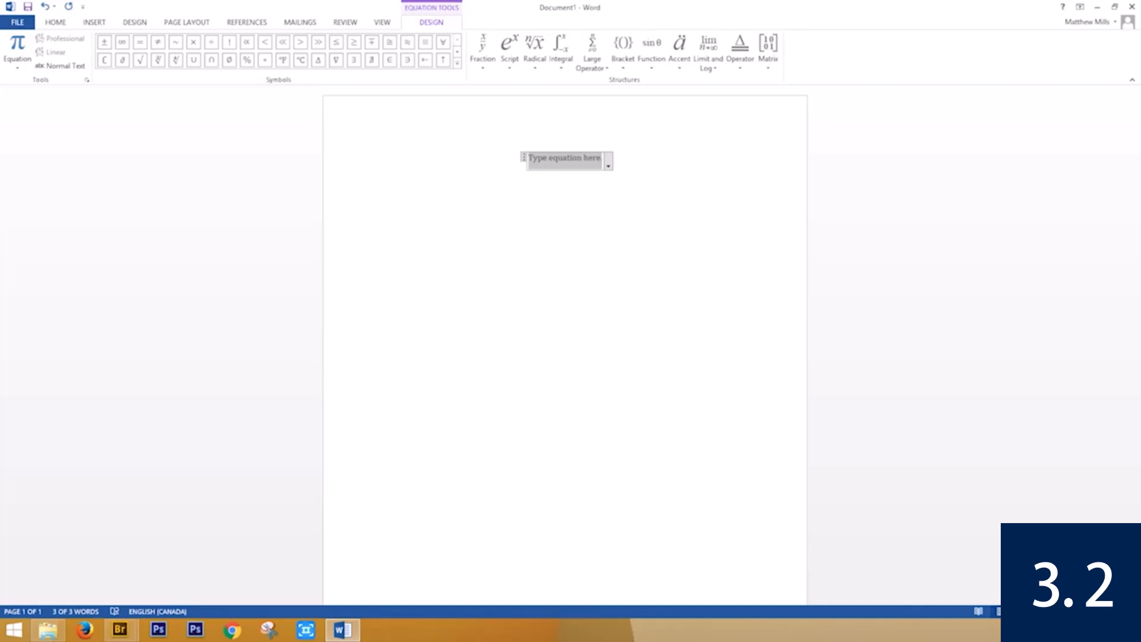
# Enter 4 to the power of 7 in the empty equation, converted to superscript format
pyautogui.write('4')
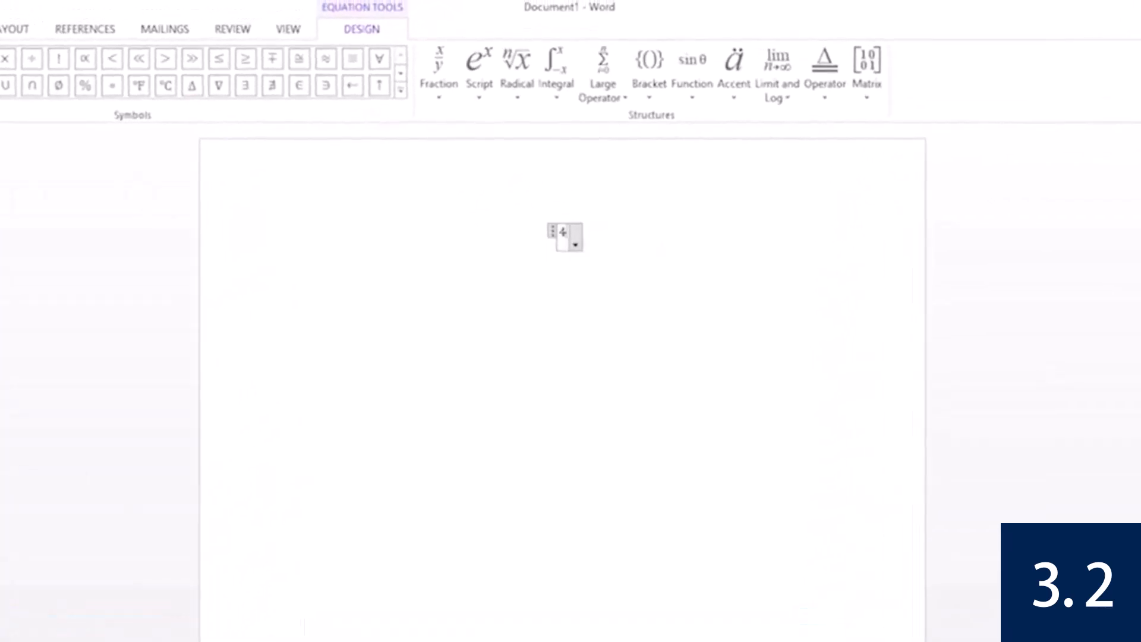
pyautogui.write('^')
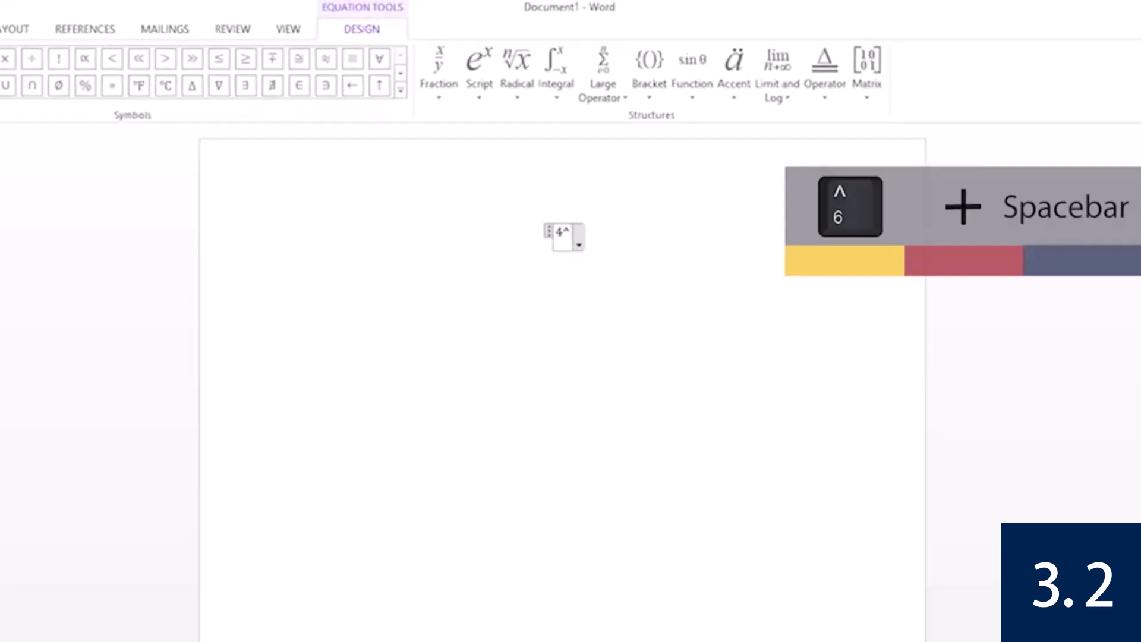
pyautogui.write('7')
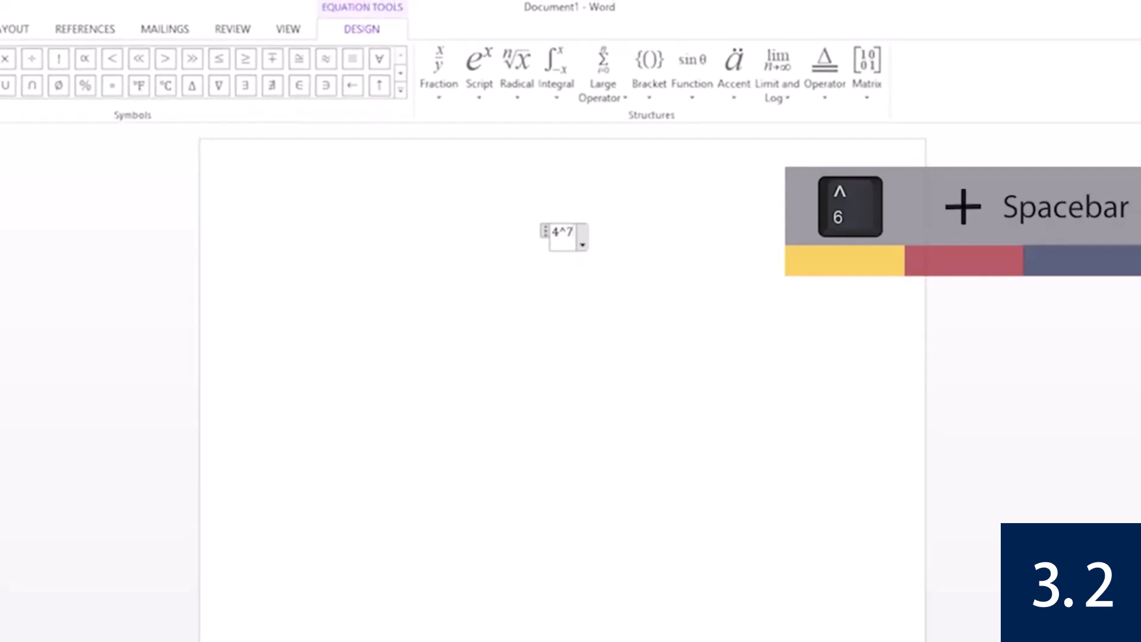
pyautogui.press('space')
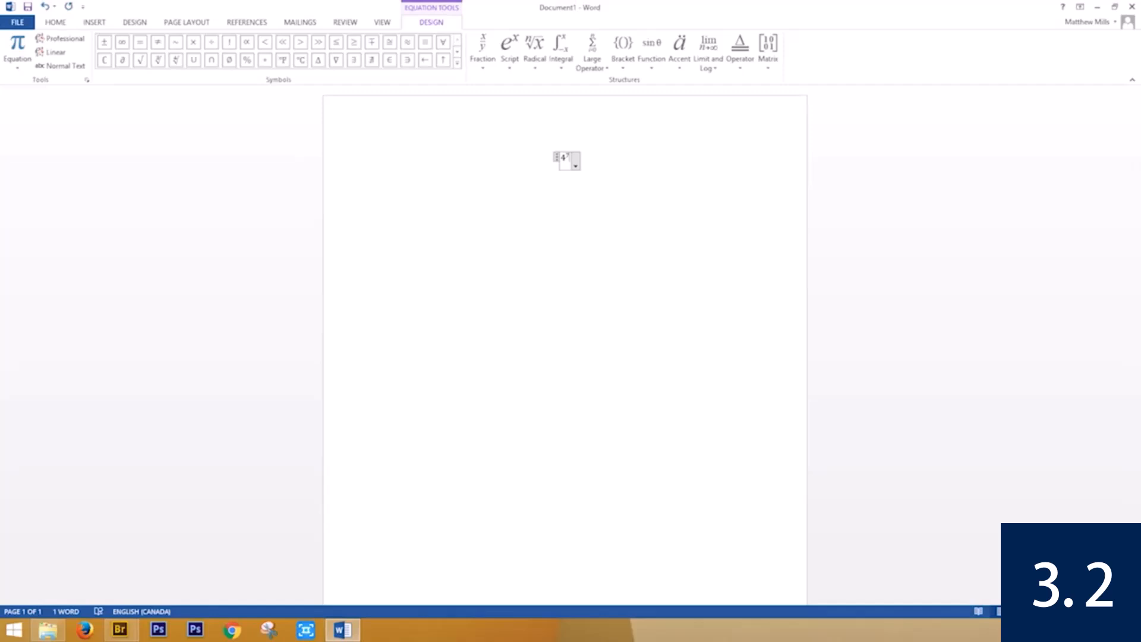
# Replace the equation with a new one containing 4 with the grouped exponent 7 + 9
pyautogui.hotkey('ctrl', 'a')
pyautogui.press('Delete')
pyautogui.hotkey('alt', '=')
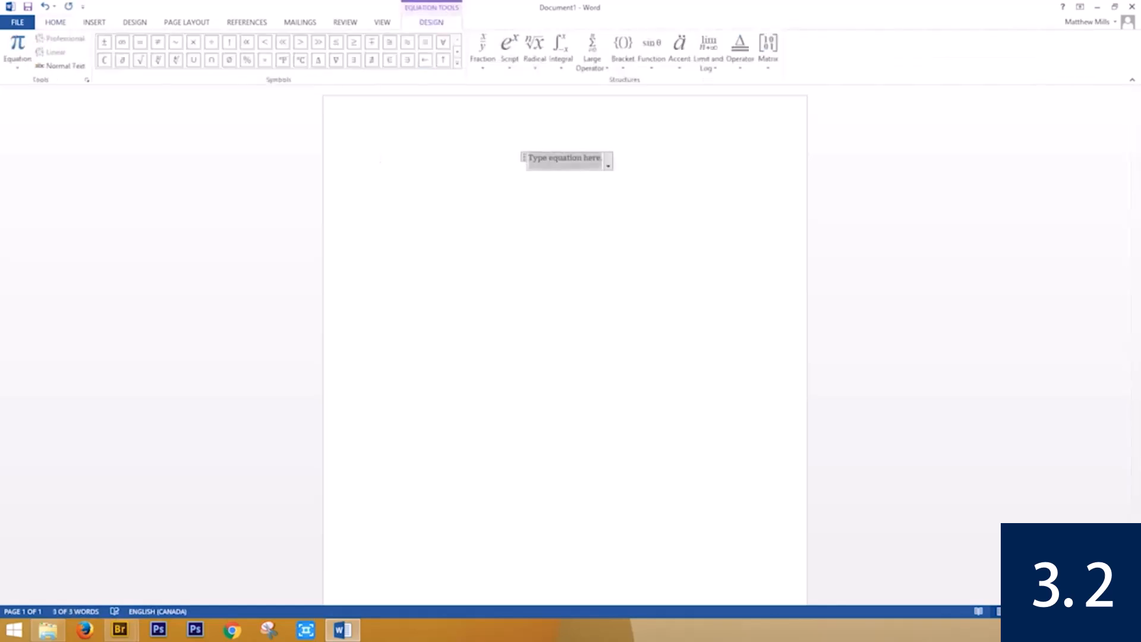
pyautogui.write('4')
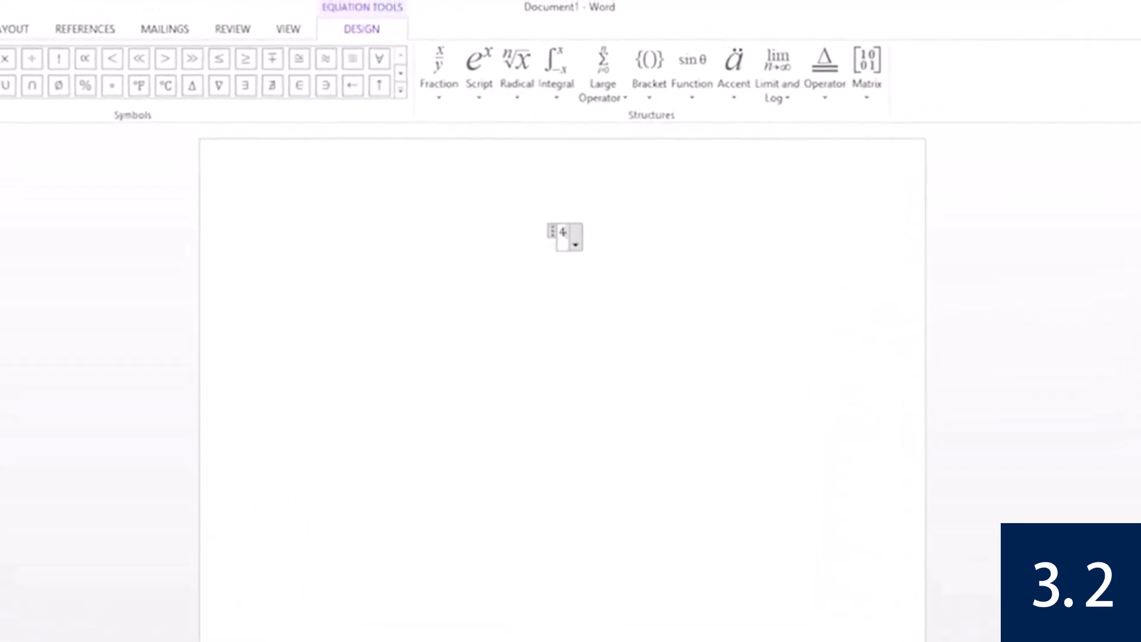
pyautogui.write('^(7 +9)')
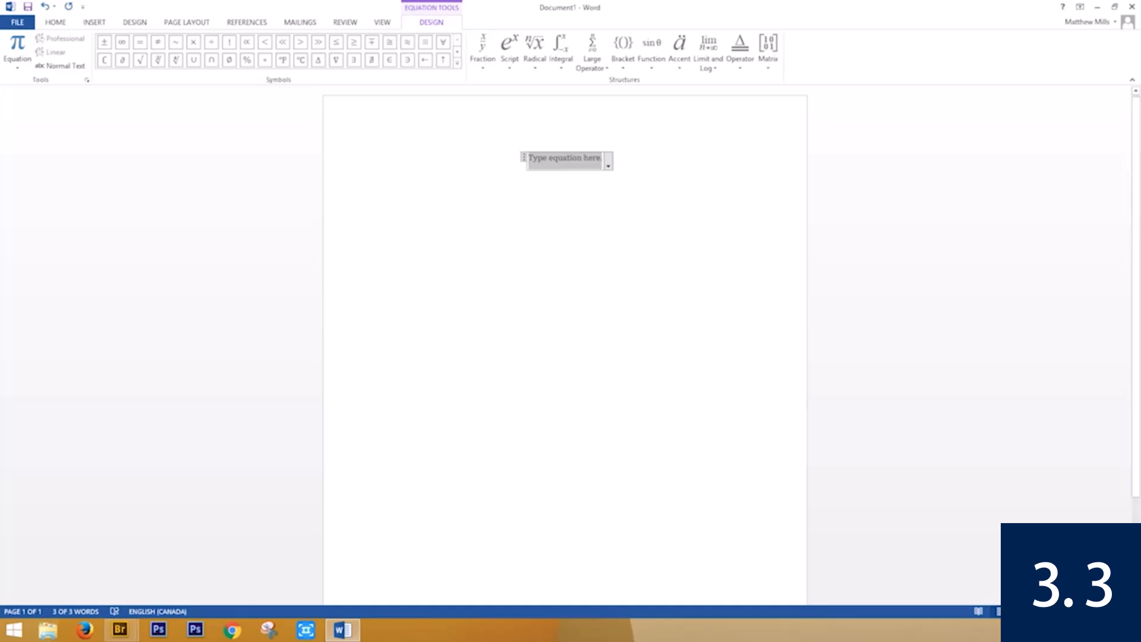
# Enter the equation 8 × 7 = 56 in the empty equation, using the \times code for the multiplication sign
pyautogui.write('8')
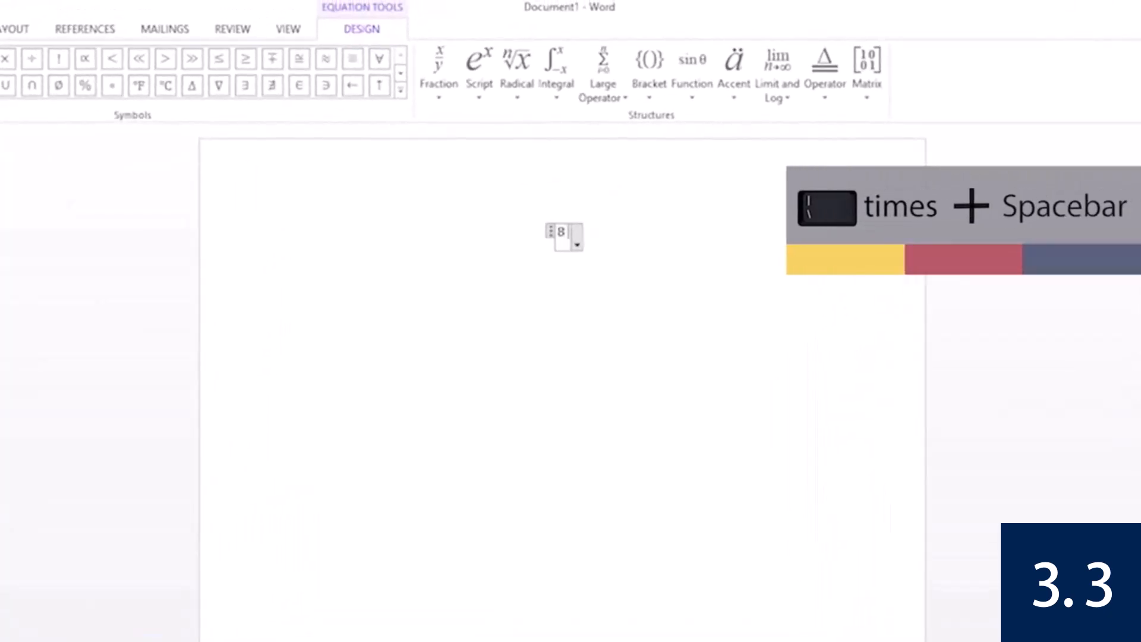
pyautogui.write(' \\times')
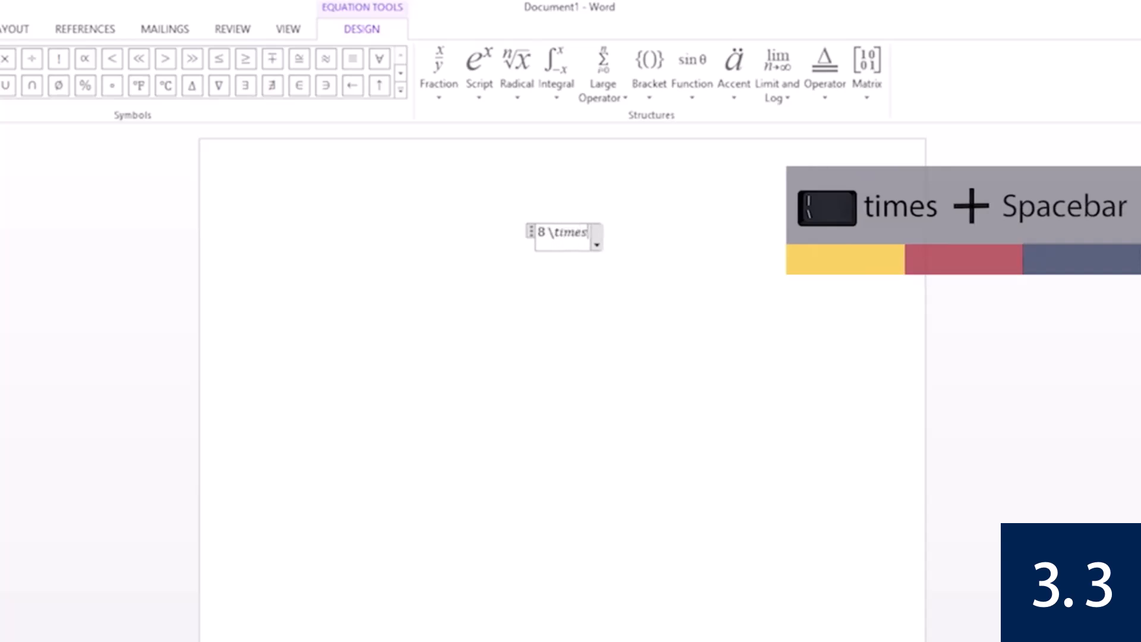
pyautogui.press('space')
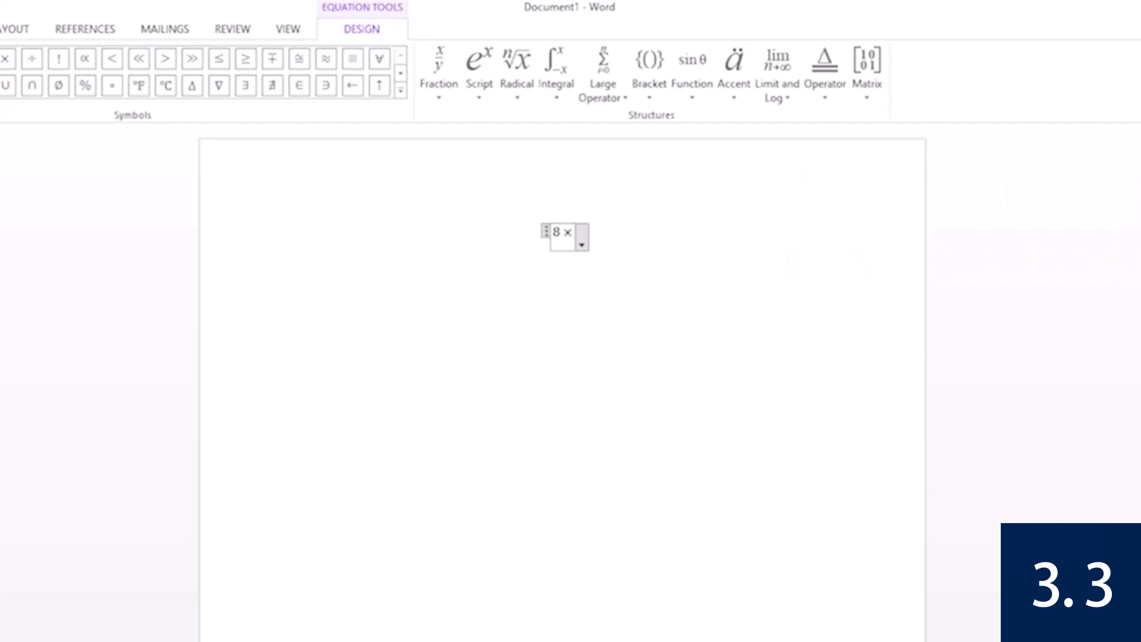
pyautogui.write('7 ')
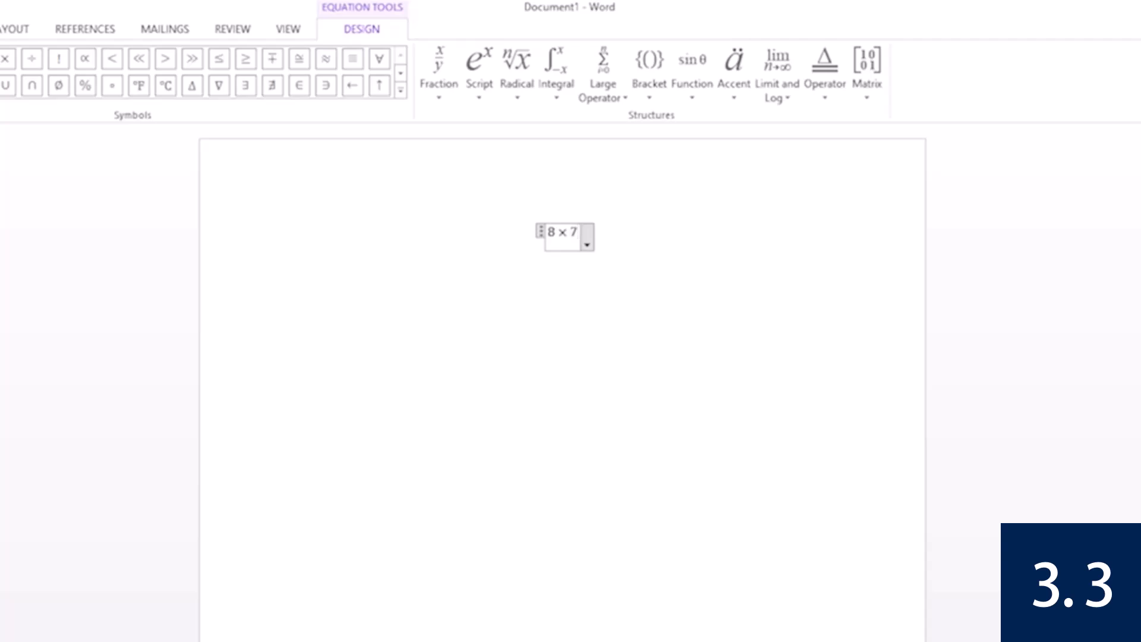
pyautogui.write('= 56')
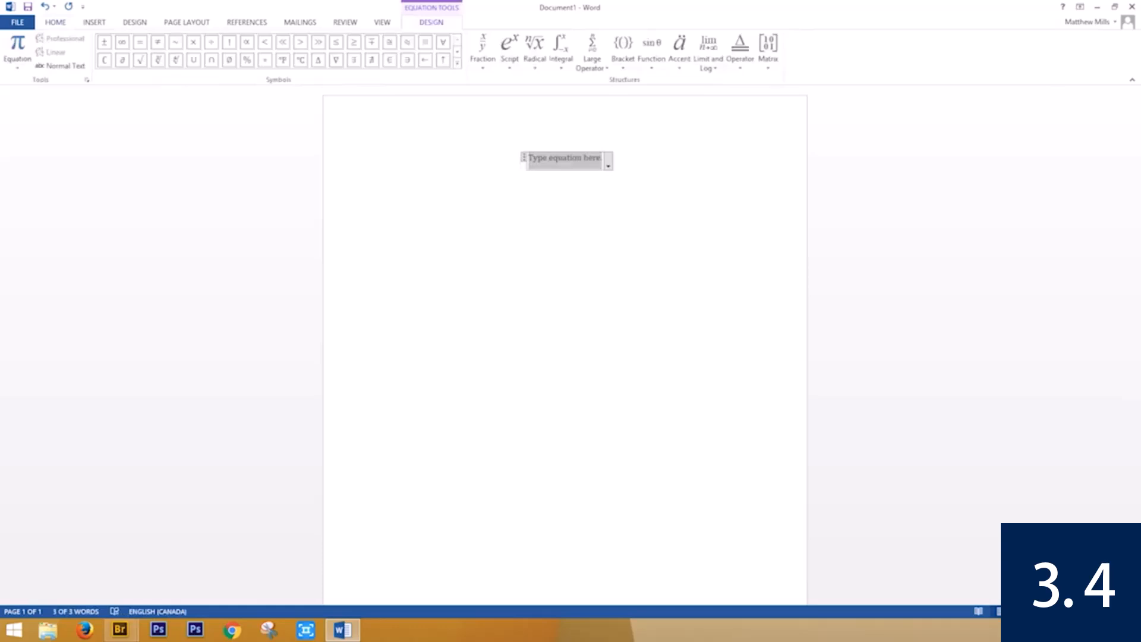
# Enter 7/8 in the empty equation and convert it to a stacked fraction
pyautogui.write('7')
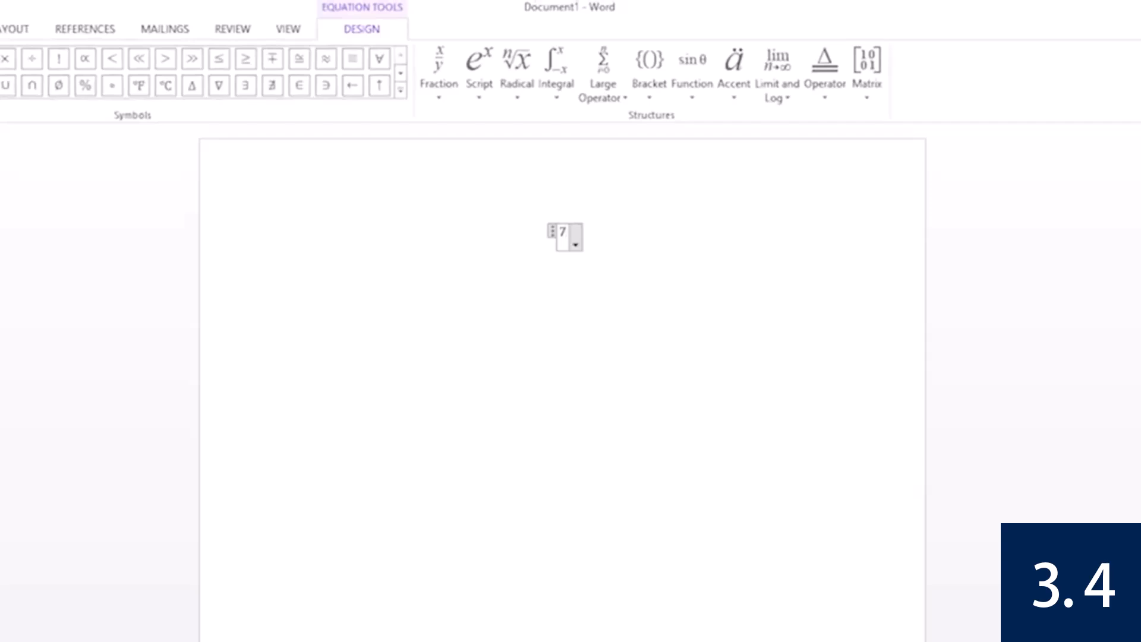
pyautogui.write('/')
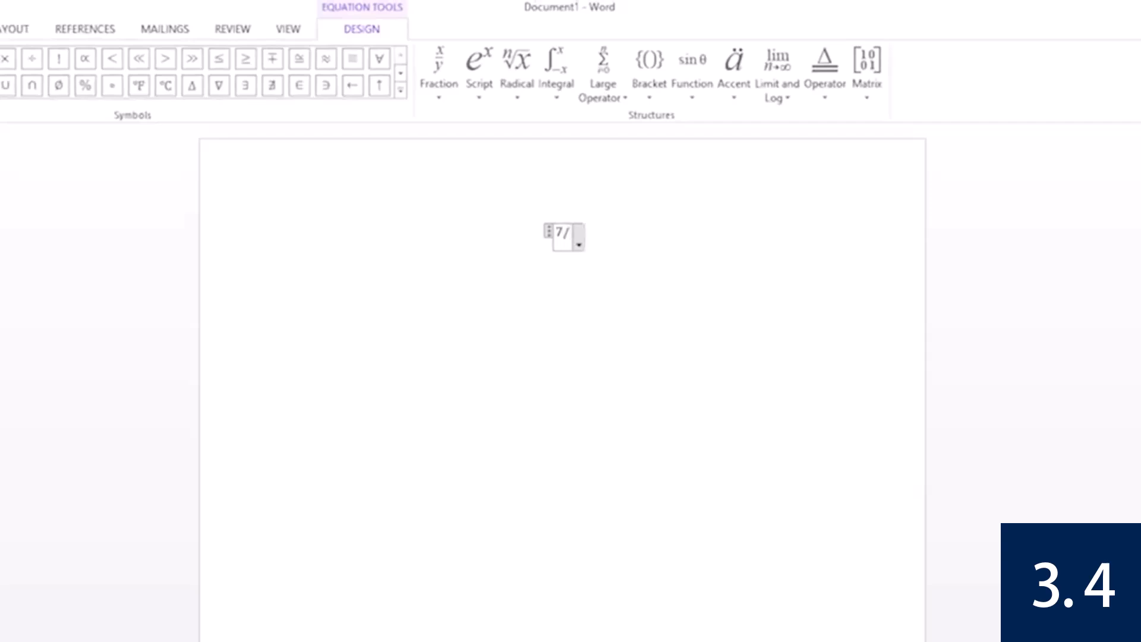
pyautogui.write('8')
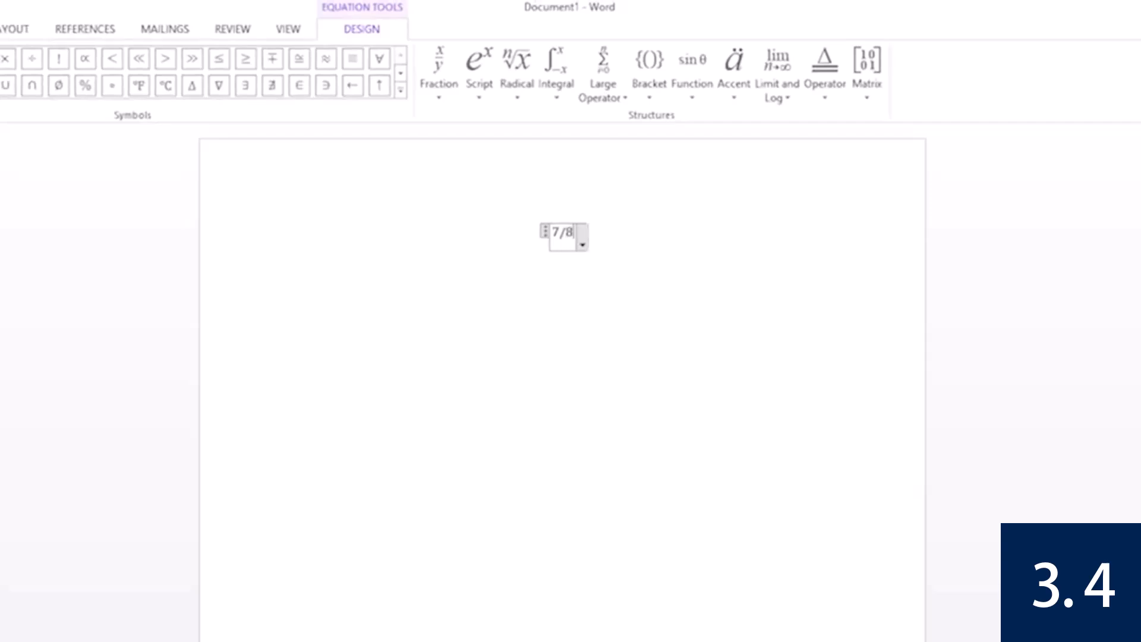
pyautogui.press('space')
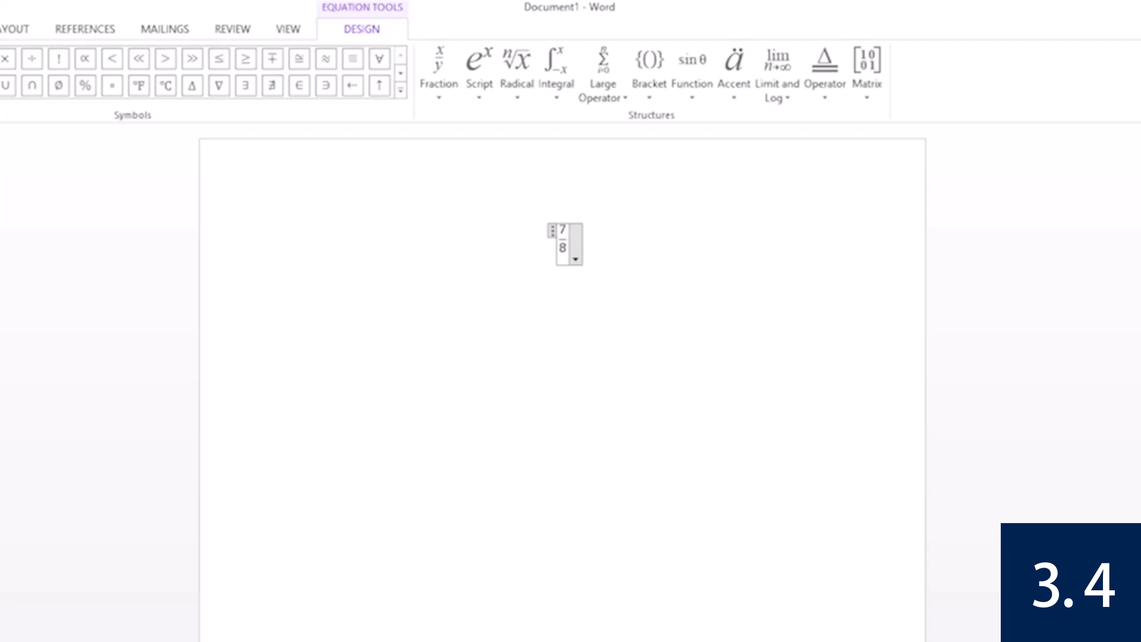
# Replace the equation with a new one containing the stacked fraction 7 over the grouped denominator 5 + 6
pyautogui.hotkey('ctrl', 'a')
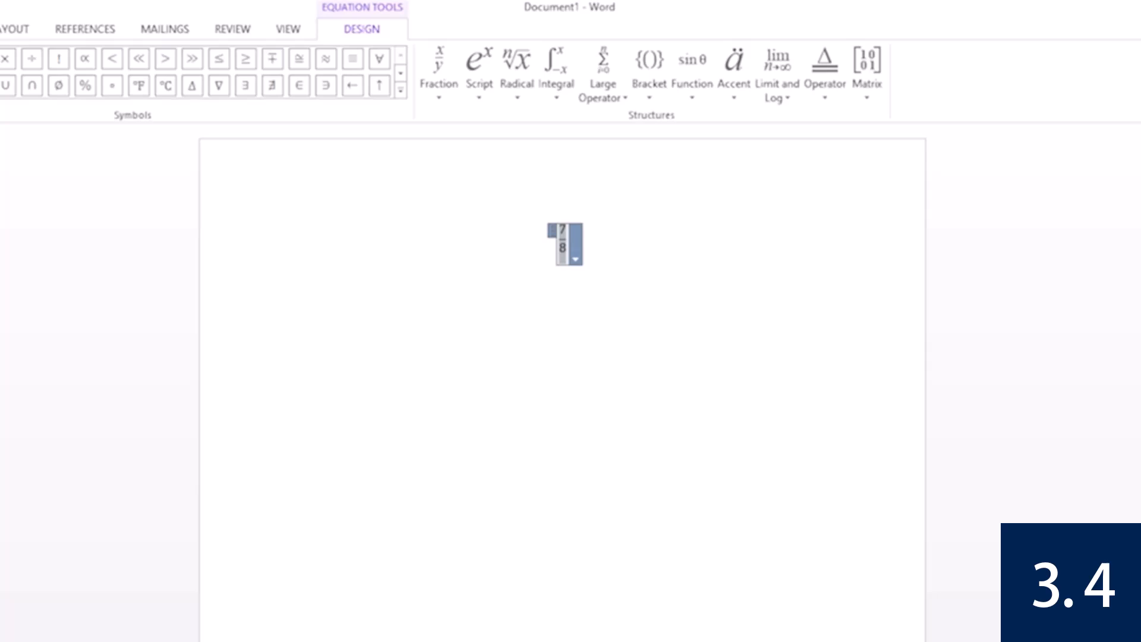
pyautogui.press('Delete')
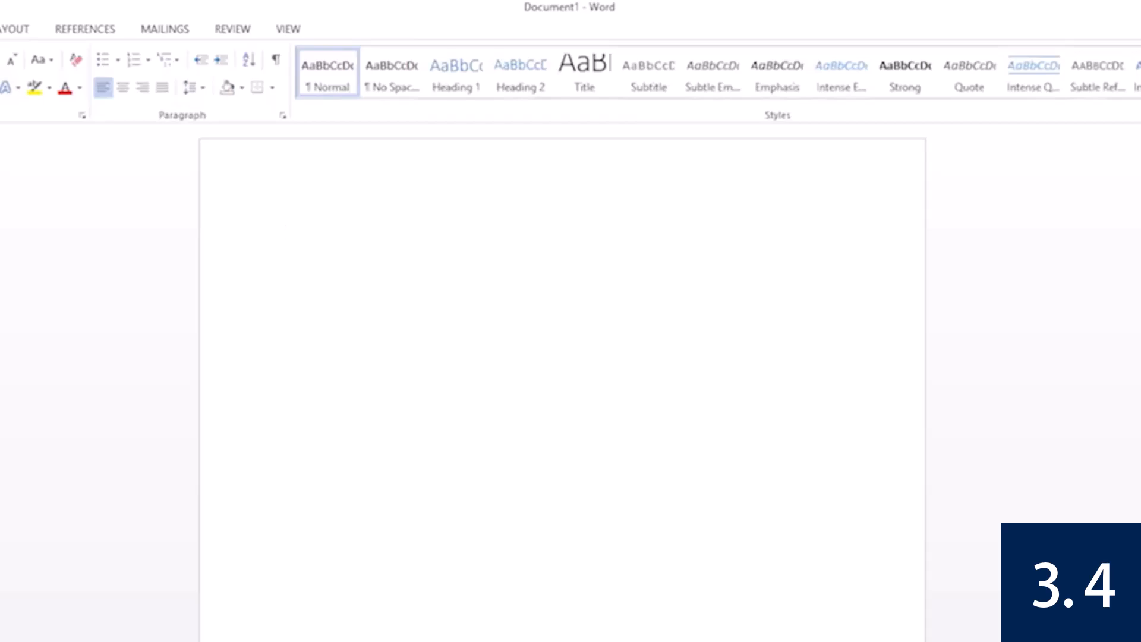
pyautogui.hotkey('alt', '=')
pyautogui.write('7')
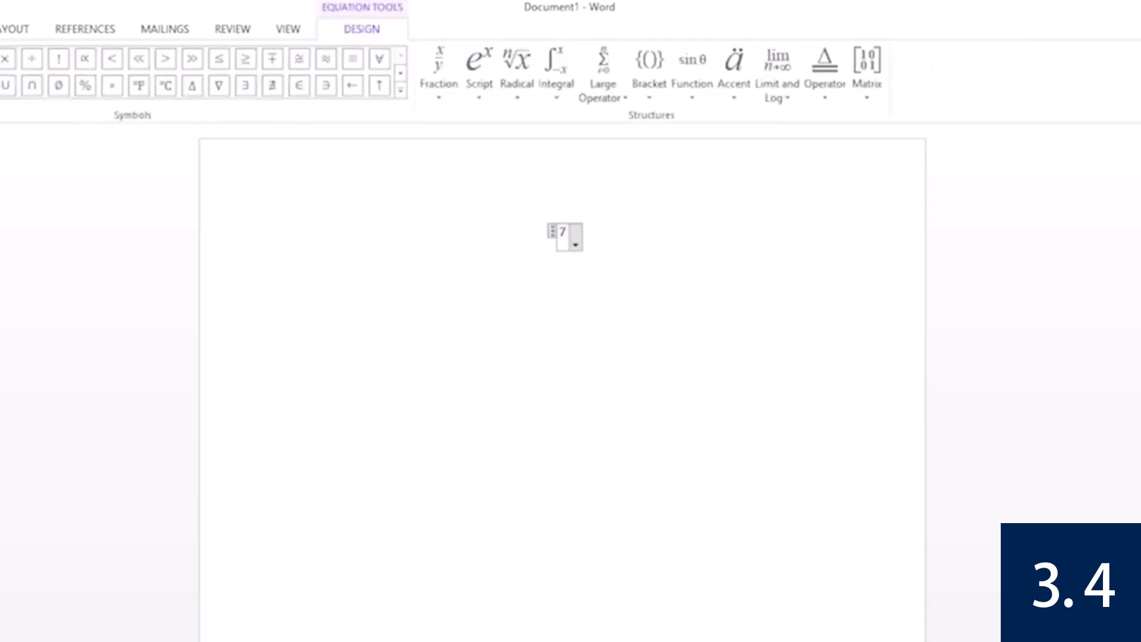
pyautogui.write('/(')
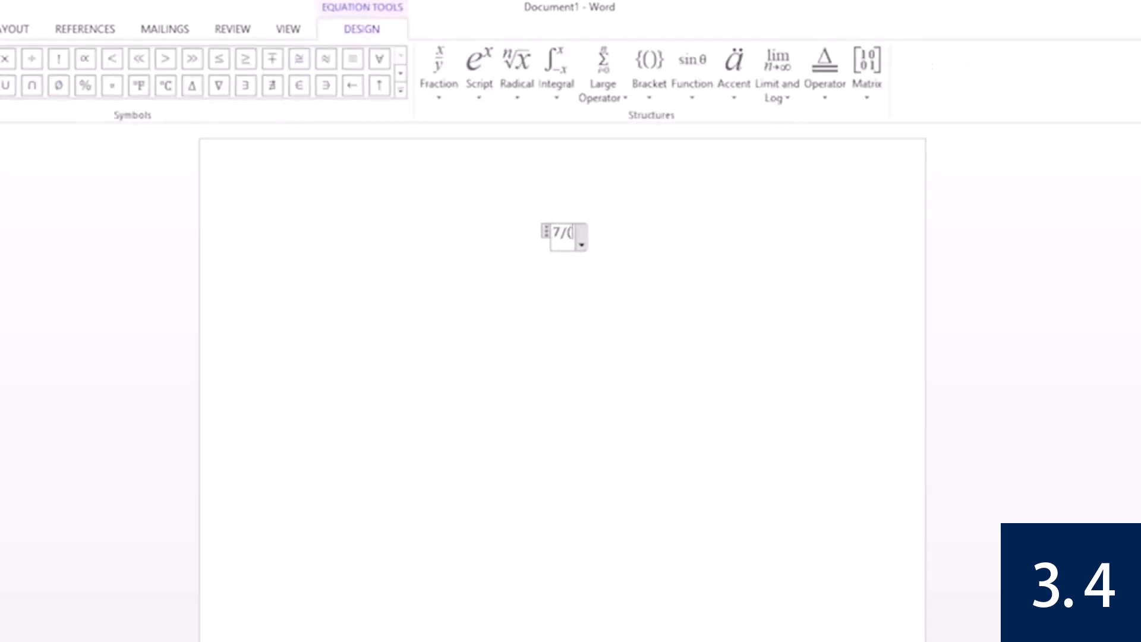
pyautogui.write('5 ')
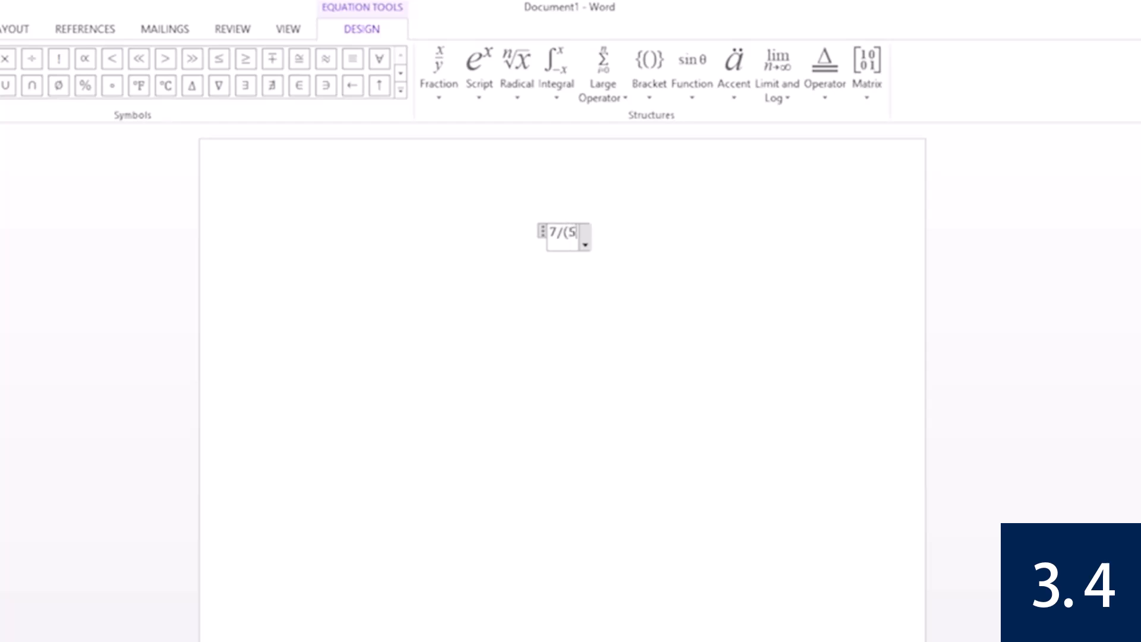
pyautogui.write('+ 6)')
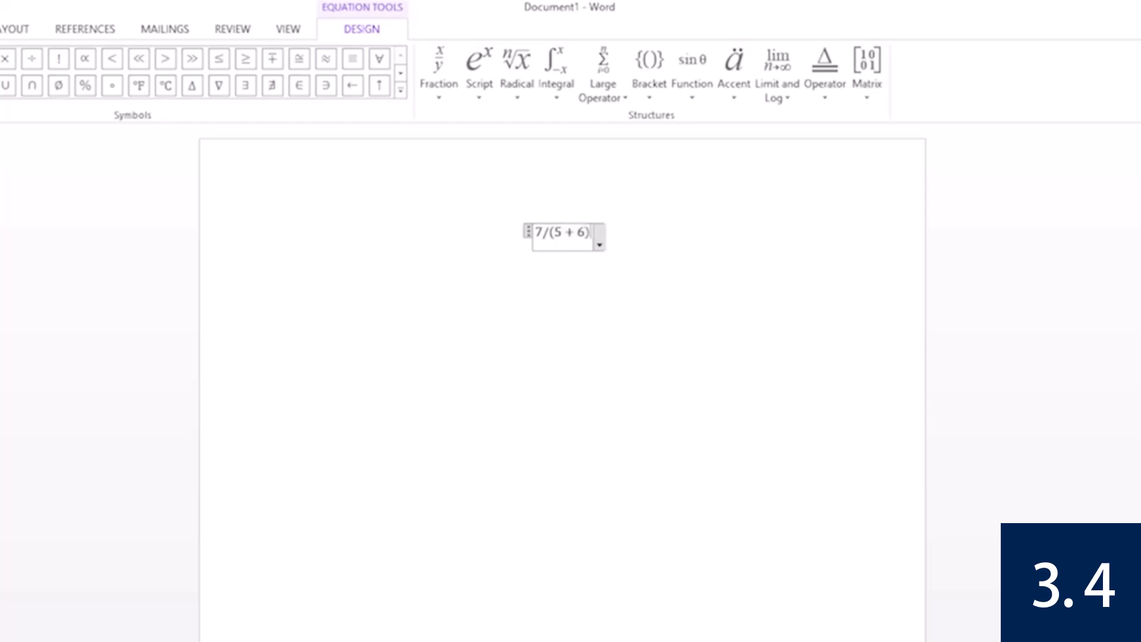
pyautogui.press('space')
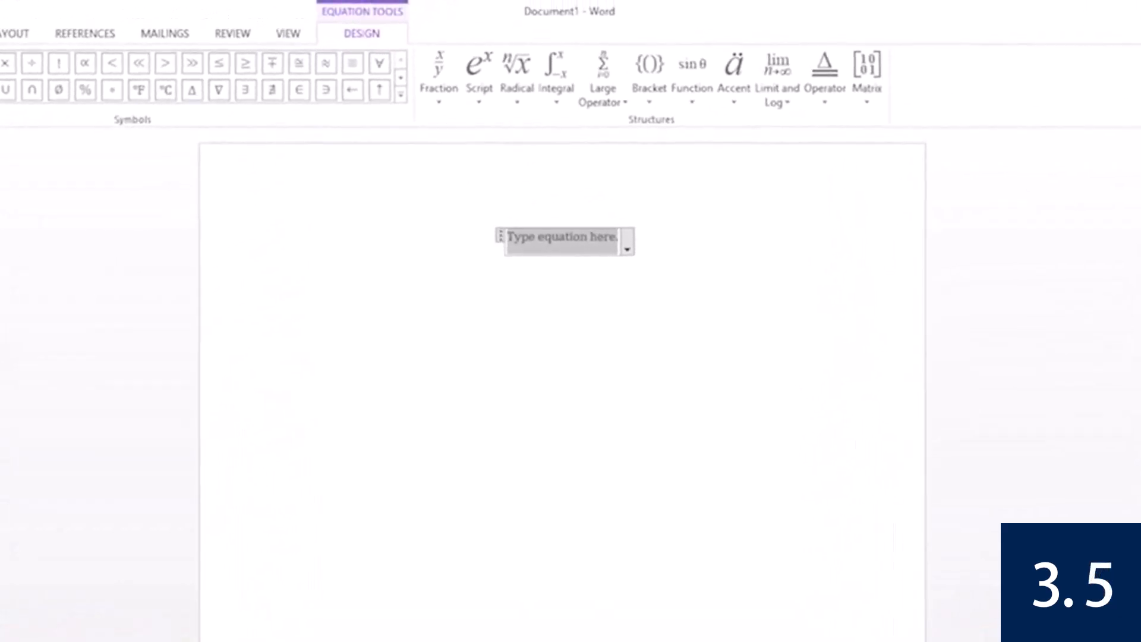
# Enter the square root of 9 in the empty equation, using the \sqrt code
pyautogui.write('\\')
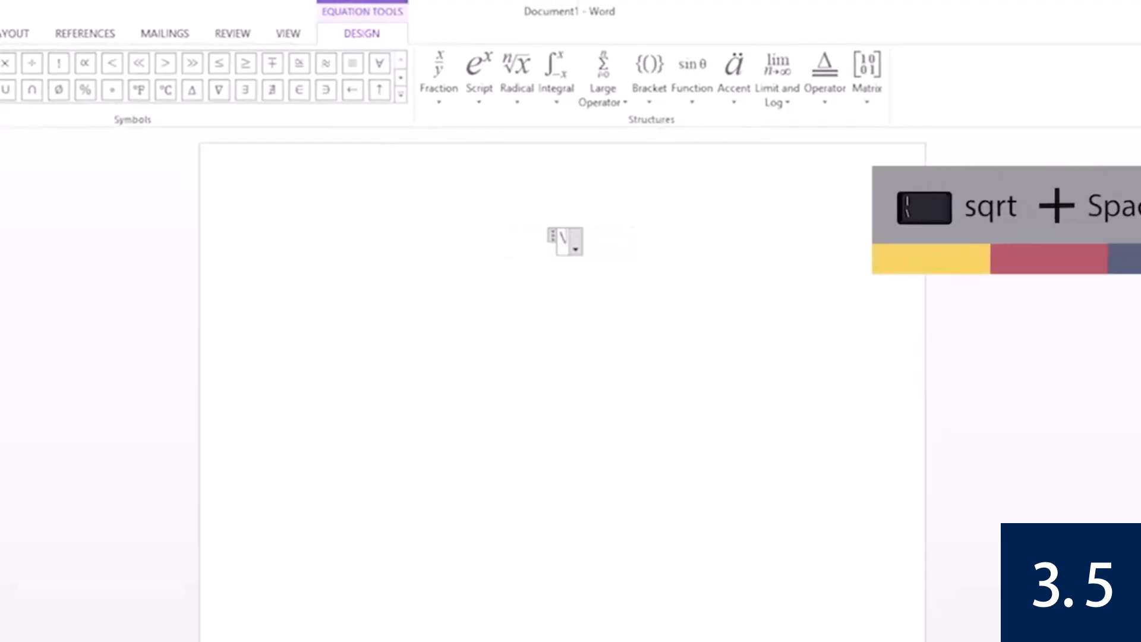
pyautogui.write('s')
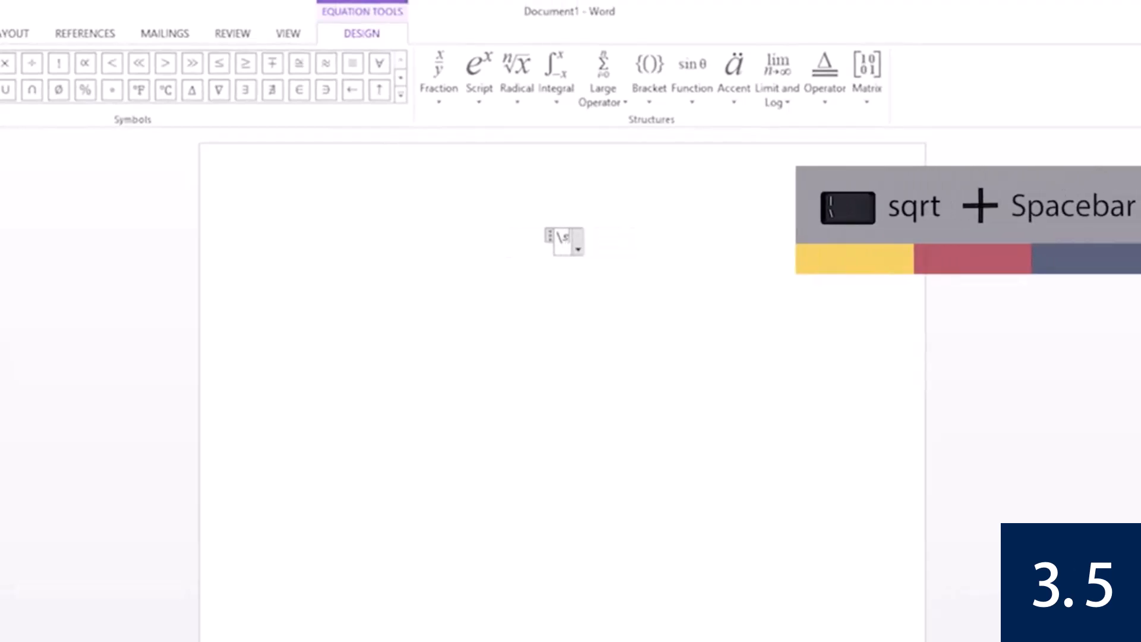
pyautogui.write('qrt')
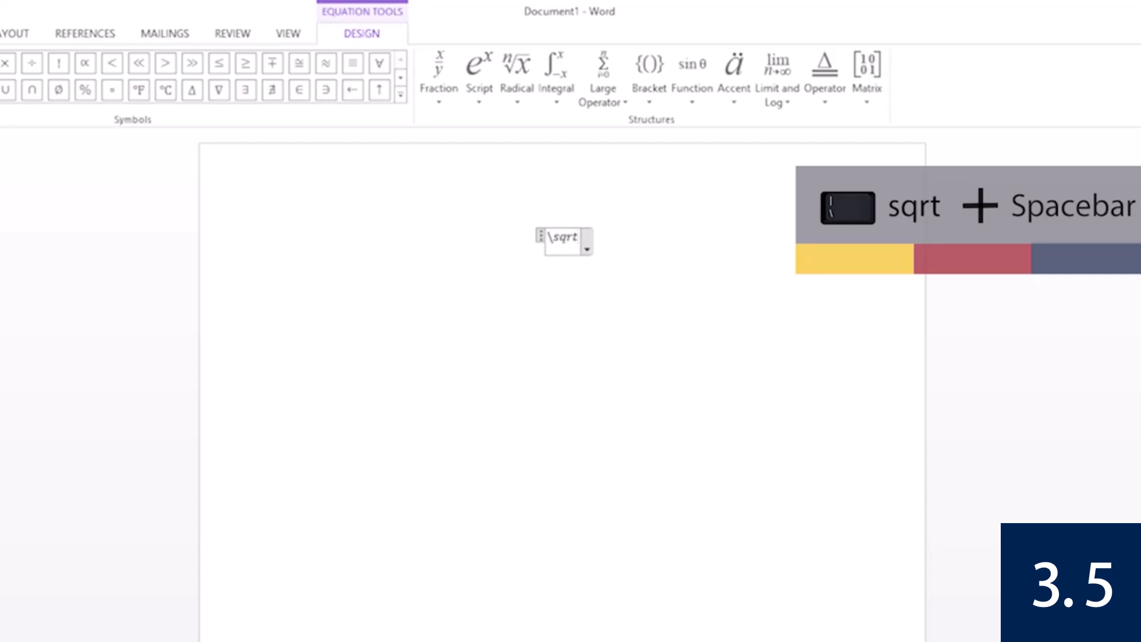
pyautogui.press('space')
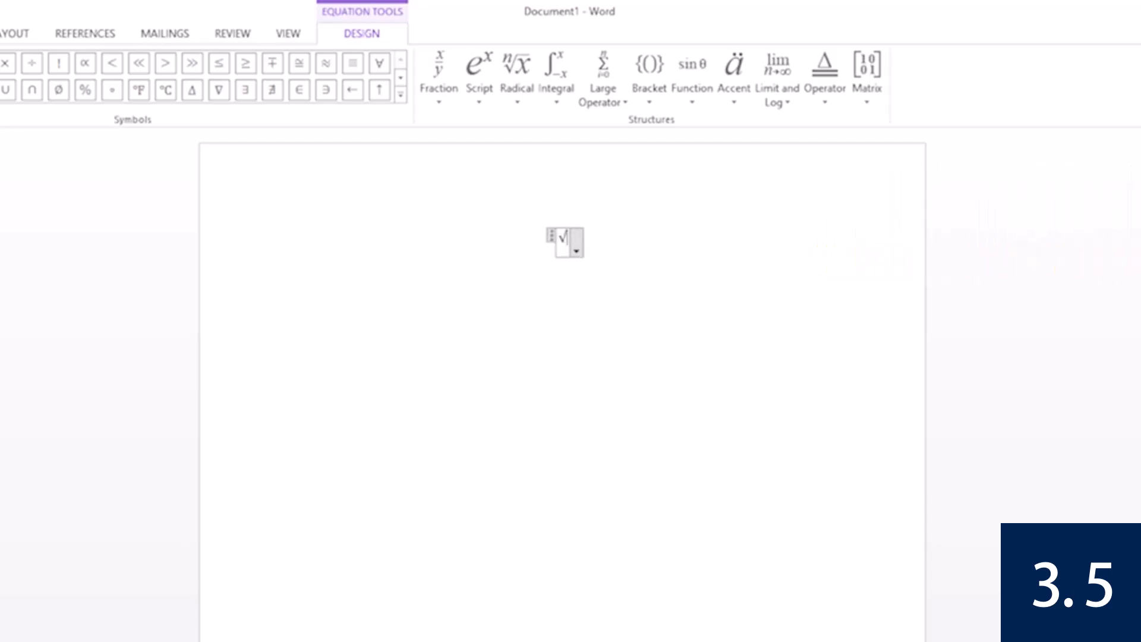
pyautogui.write('9')
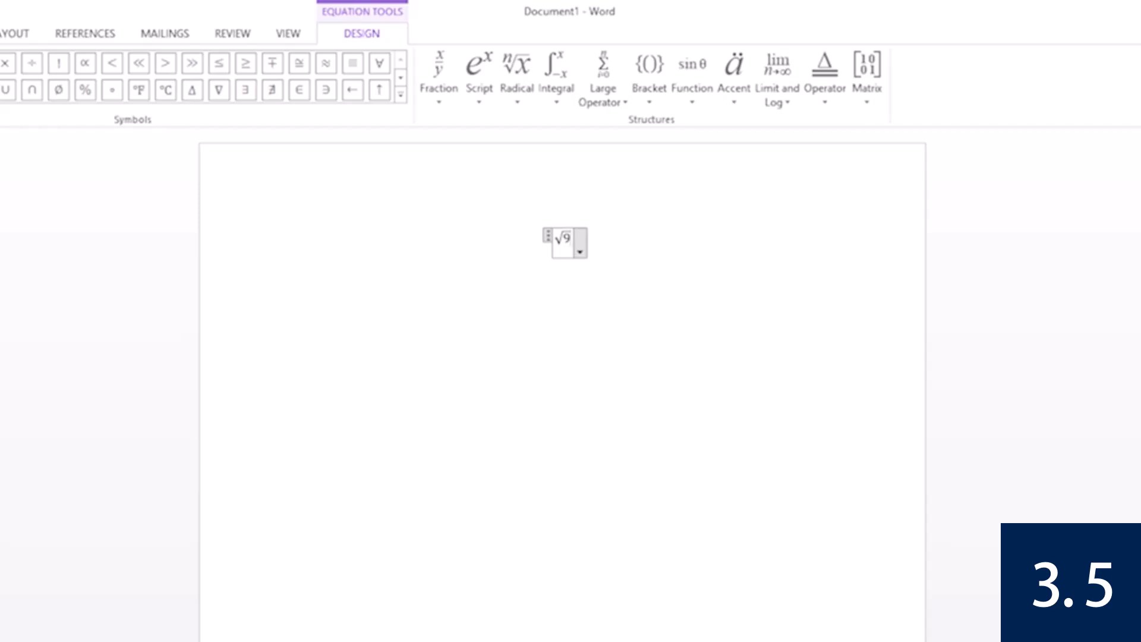
# Replace the equation with a new one containing the square root of the grouped expression 5 + 6, using \sqrt
pyautogui.hotkey('ctrl', 'a')
pyautogui.press('Delete')
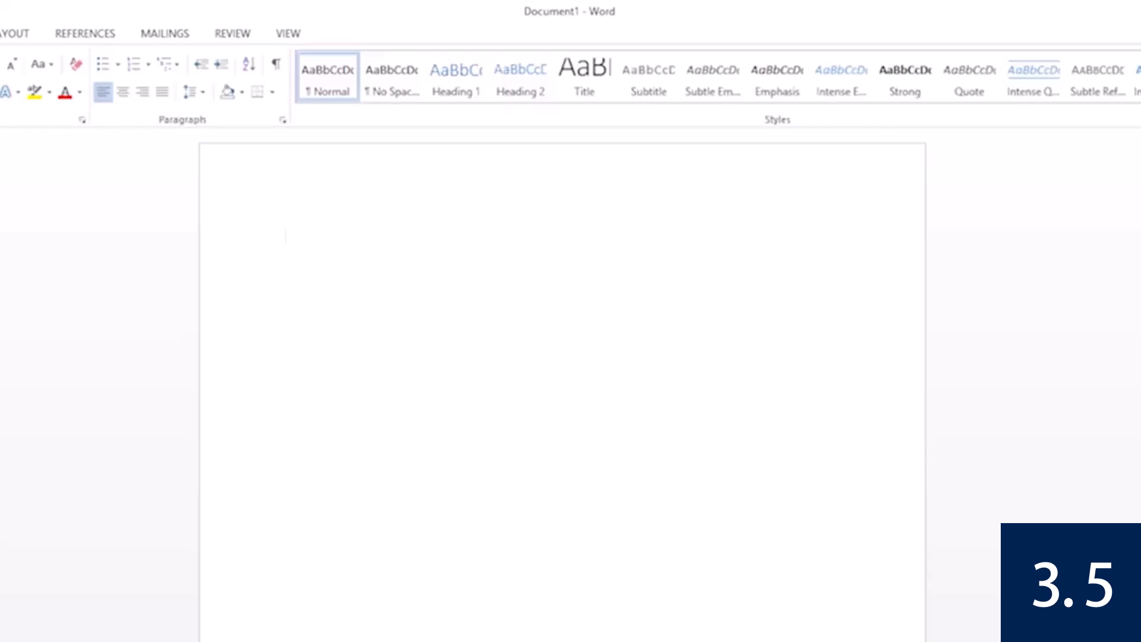
pyautogui.hotkey('alt', '=')
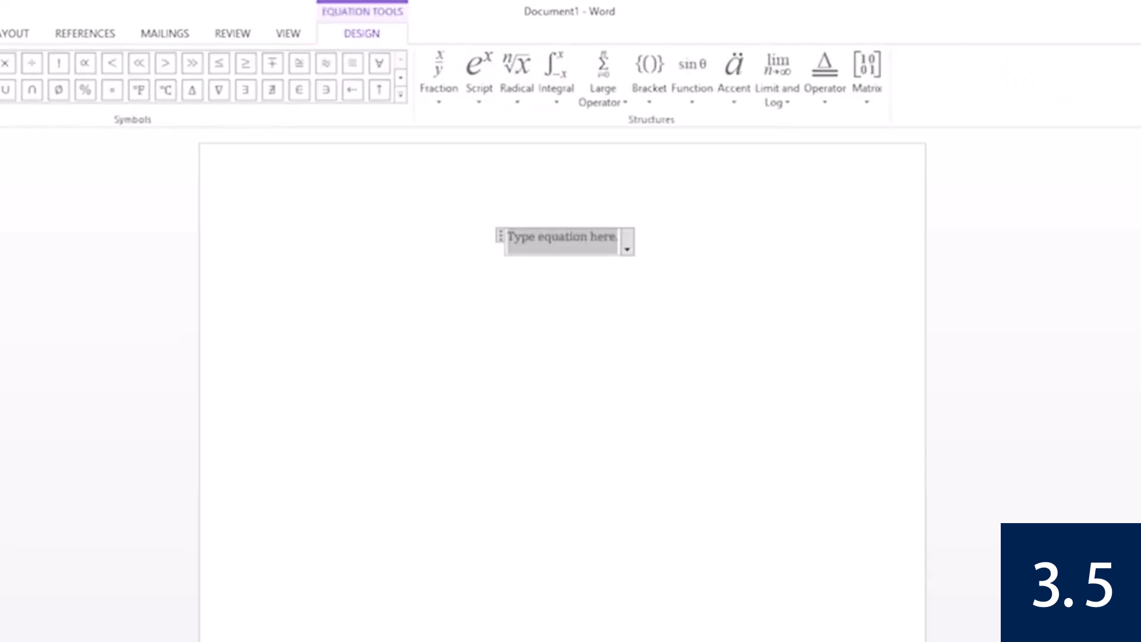
pyautogui.write('\\sqrt')
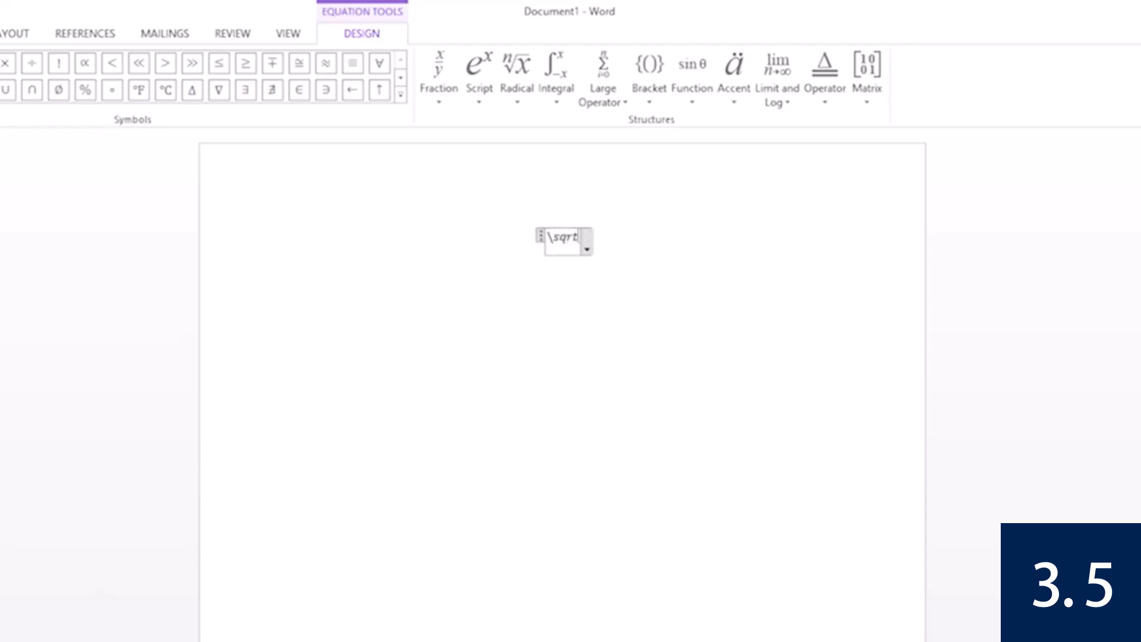
pyautogui.press('space')
pyautogui.write('(5+6)')
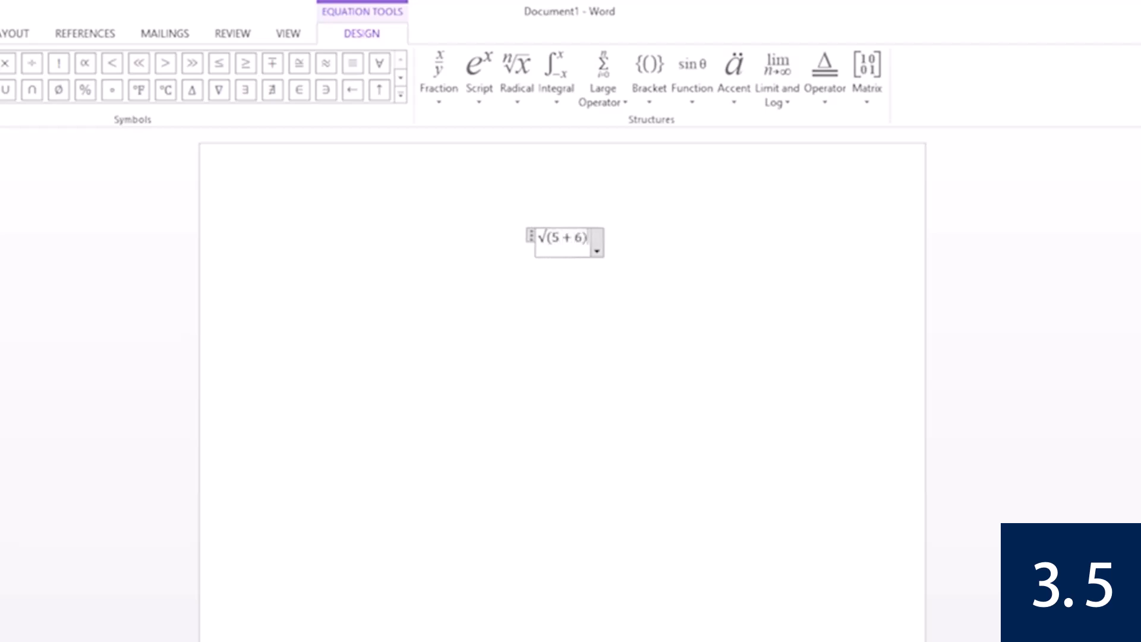
pyautogui.press('space')
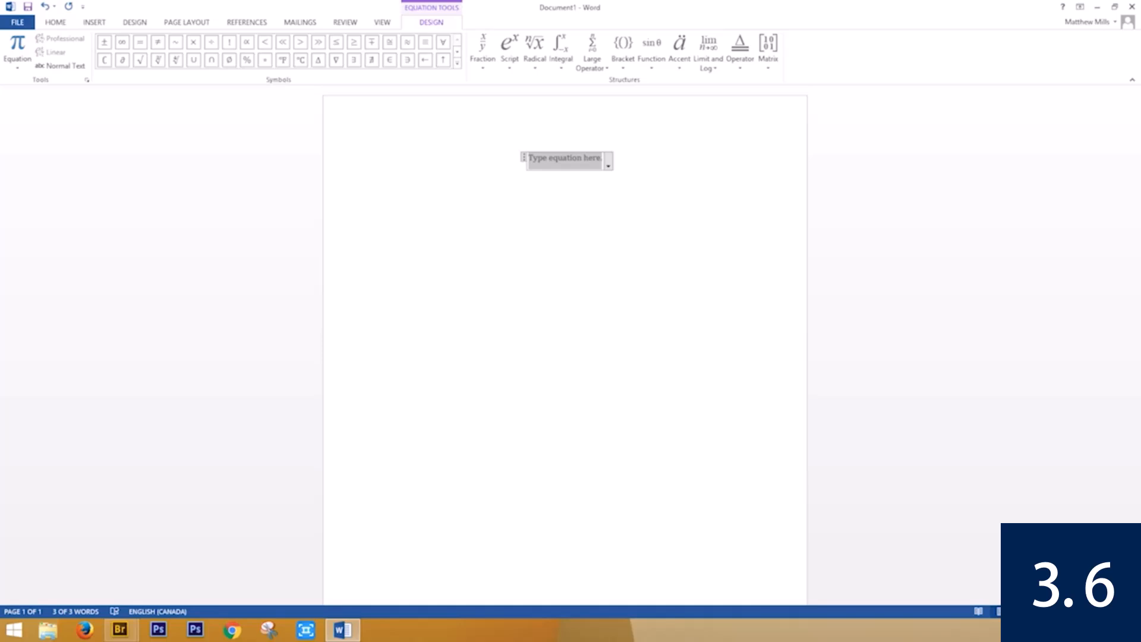
# Enter 22 followed by a degree symbol in the empty equation, using the \degree code
pyautogui.write('22')
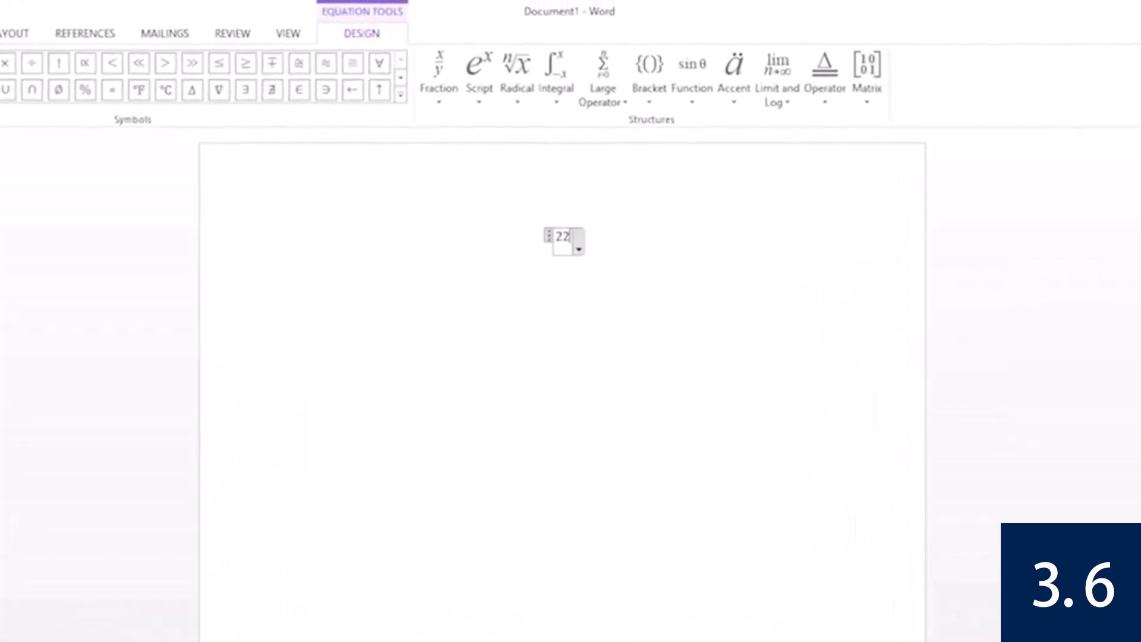
pyautogui.write('\\')
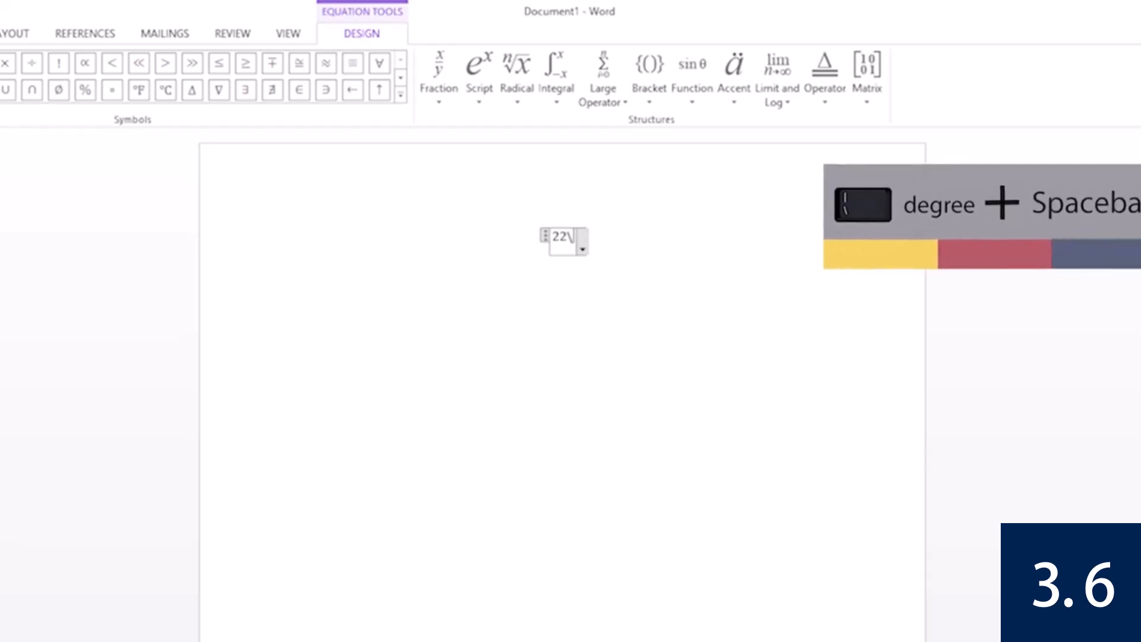
pyautogui.write('degree')
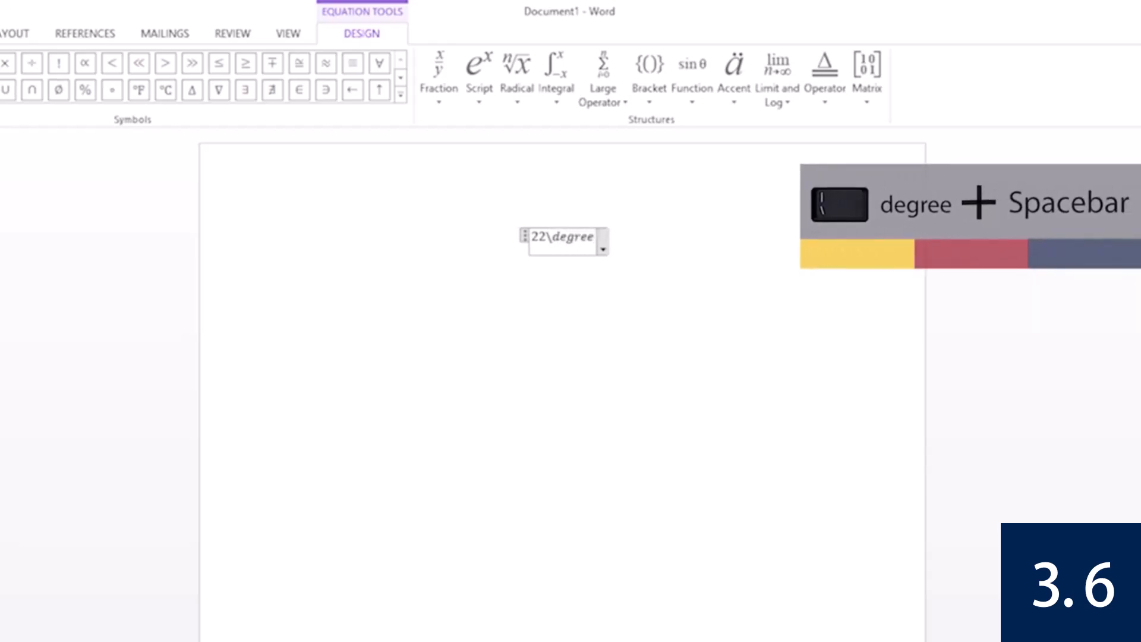
pyautogui.press('space')
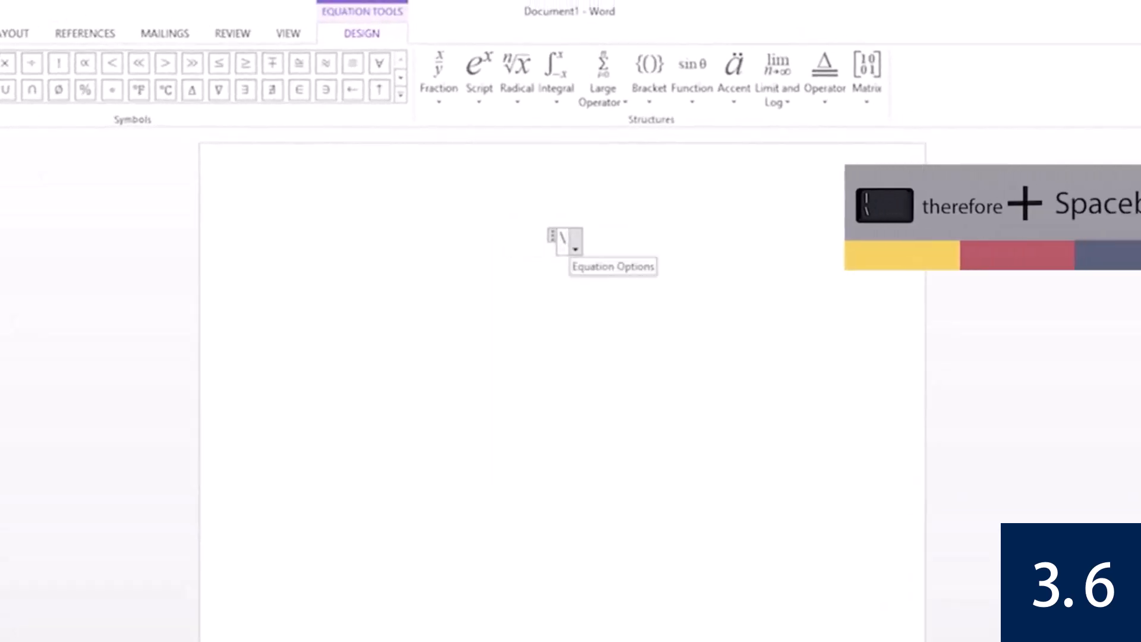
# Complete the \therefore code in the equation to insert the therefore symbol, and clear the equation
pyautogui.write('herefore')
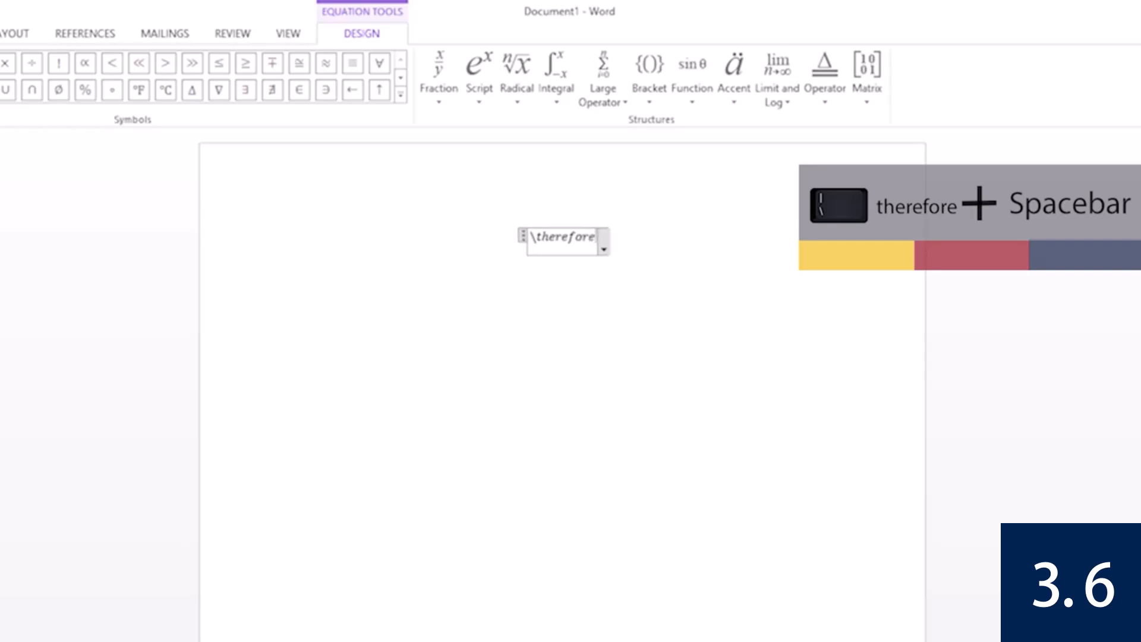
pyautogui.press('space')
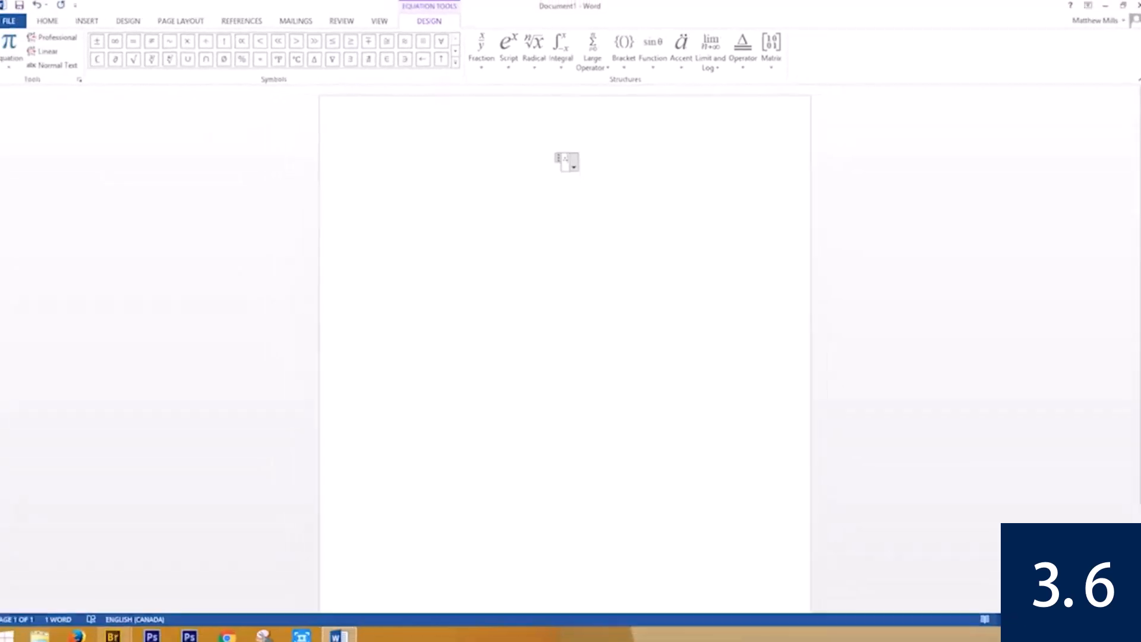
pyautogui.press('BackSpace')
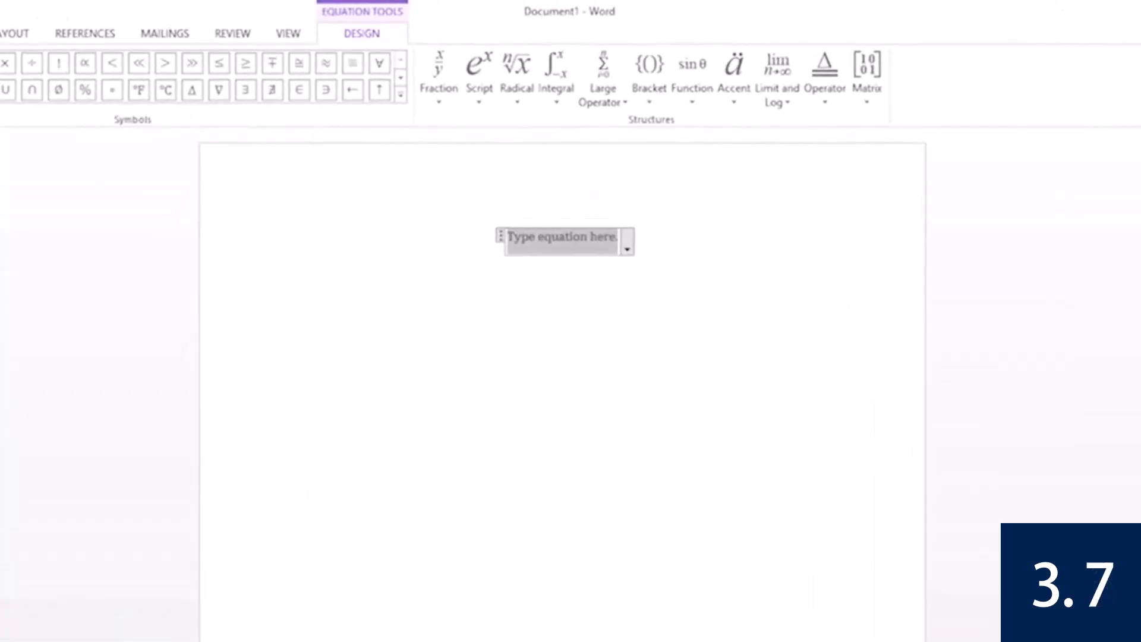
# Insert a lowercase delta in the empty equation with the \delta code, and clear it
pyautogui.write('\\')
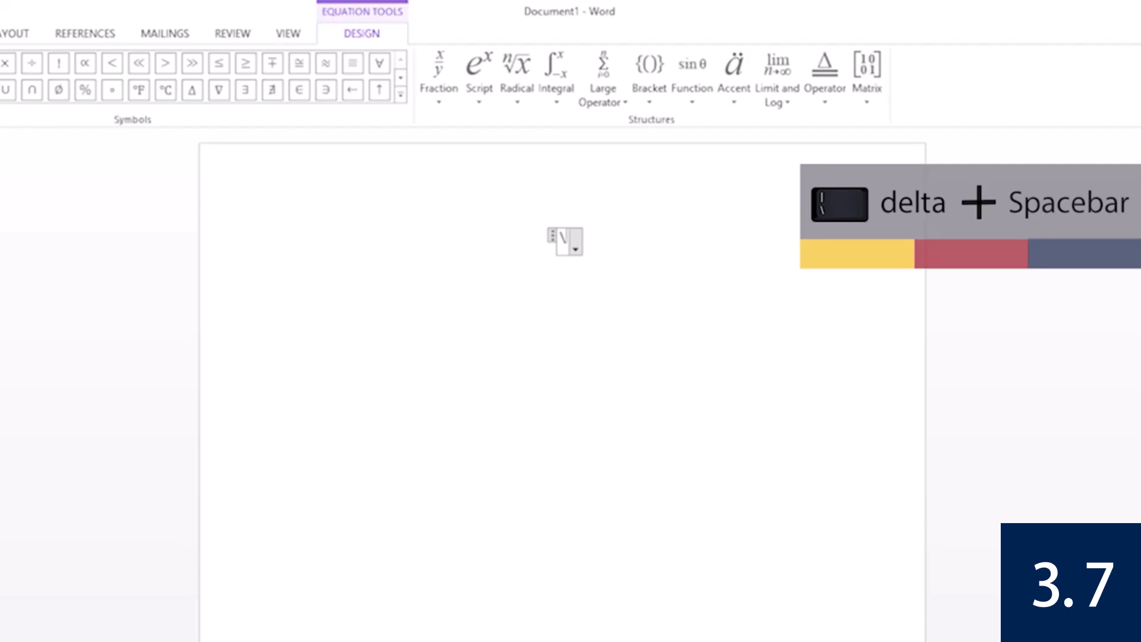
pyautogui.write('d')
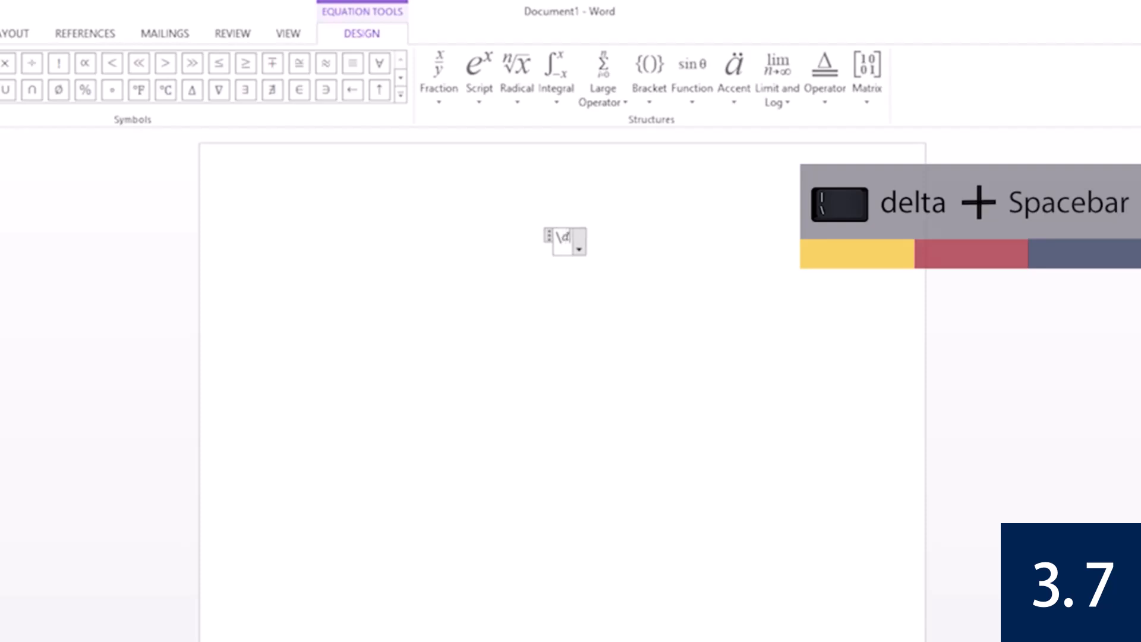
pyautogui.write('elta')
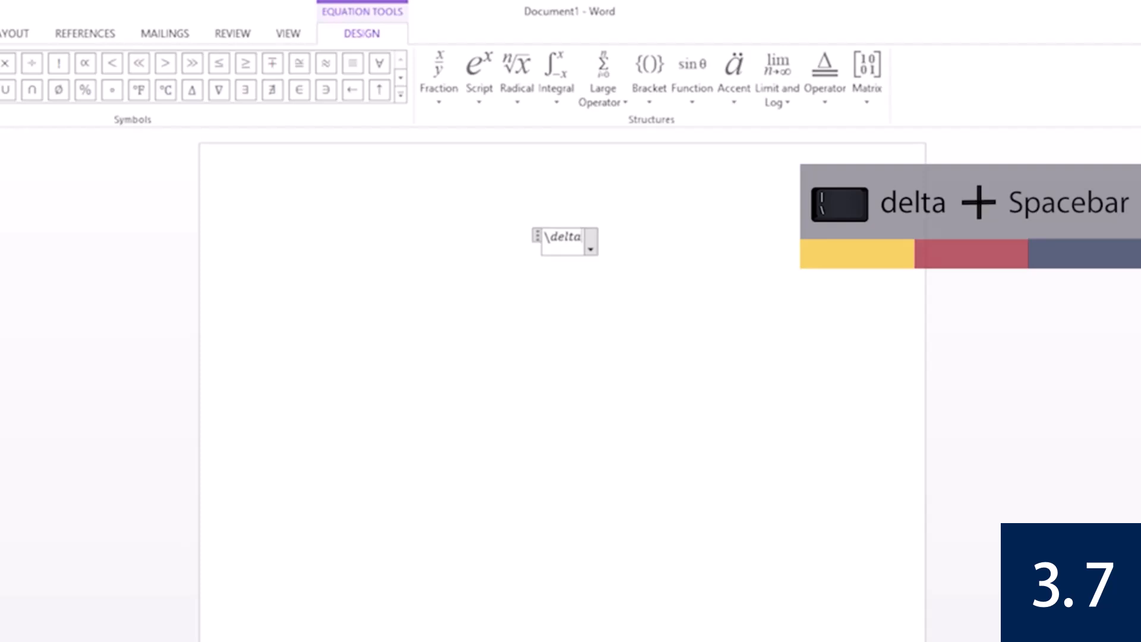
pyautogui.press('space')
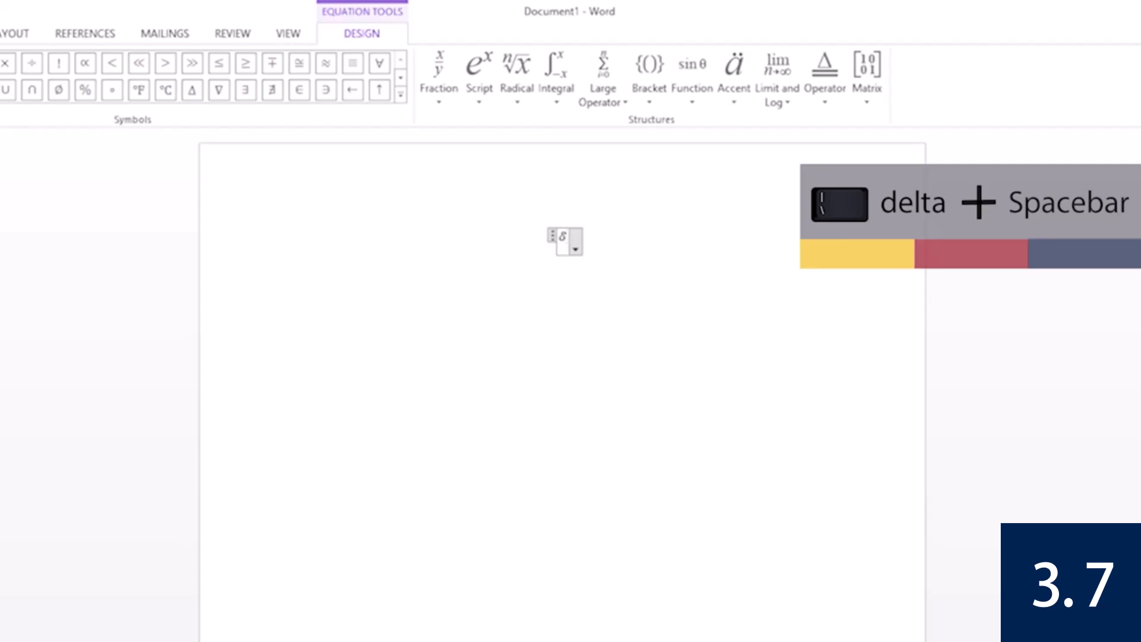
pyautogui.press('BackSpace')
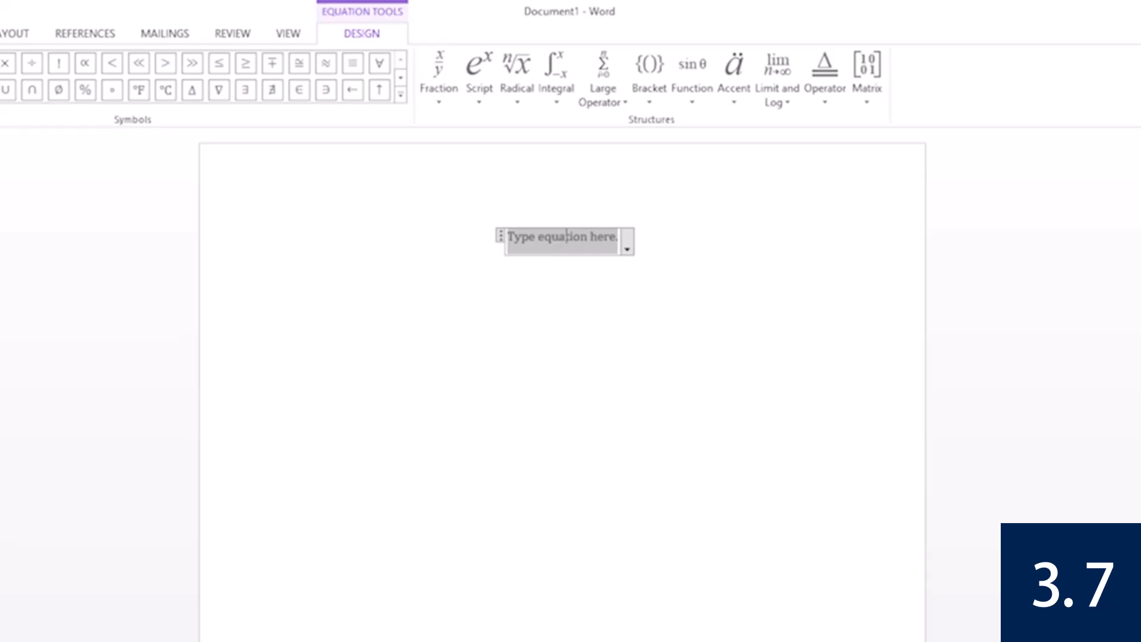
# Insert an uppercase delta in the empty equation with the capitalised \Delta code, and clear it
pyautogui.write('\\')
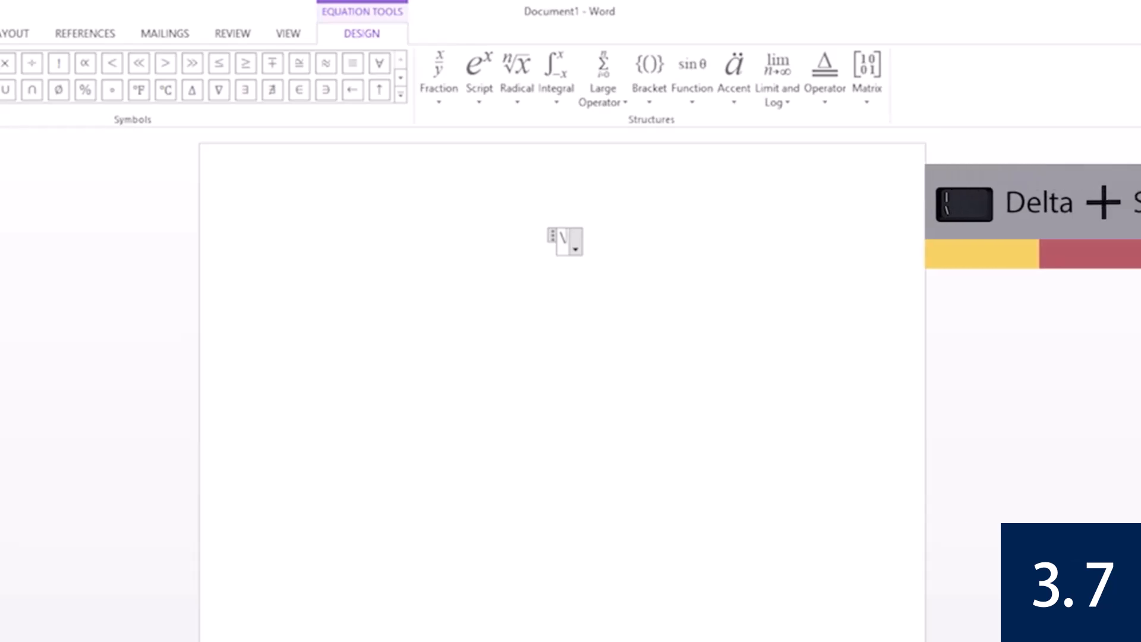
pyautogui.write('Delta')
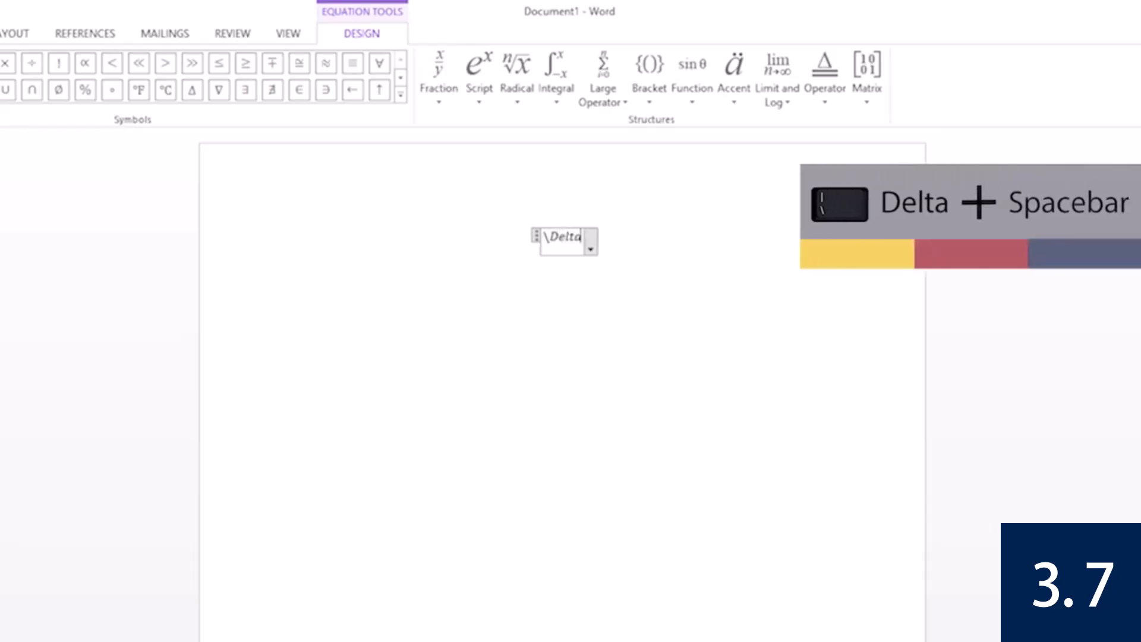
pyautogui.press('space')
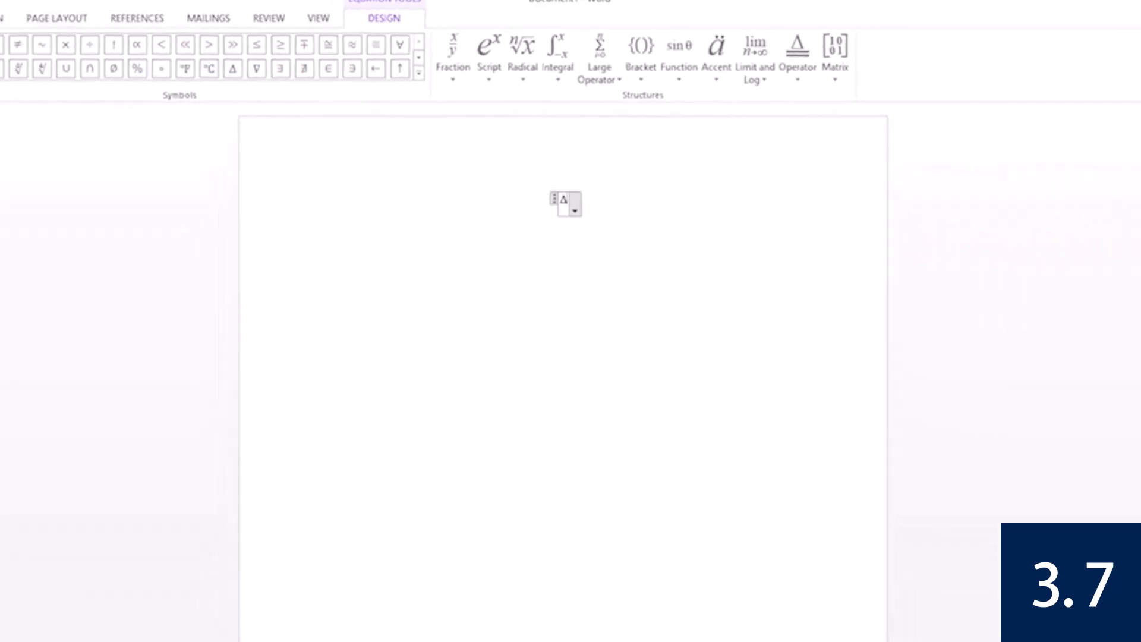
pyautogui.press('BackSpace')
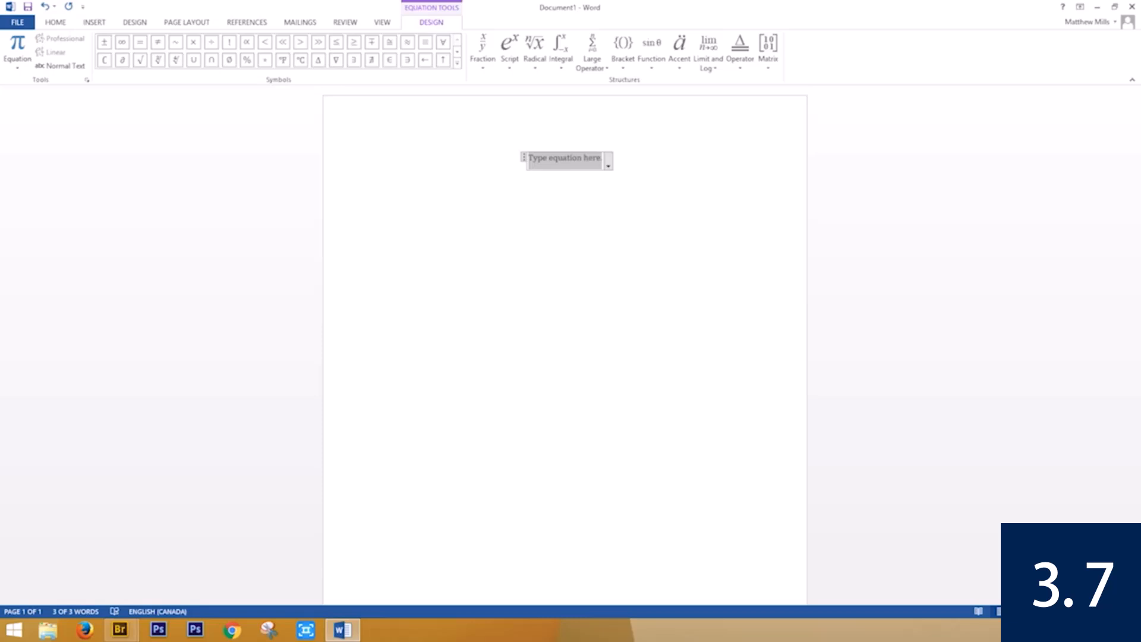